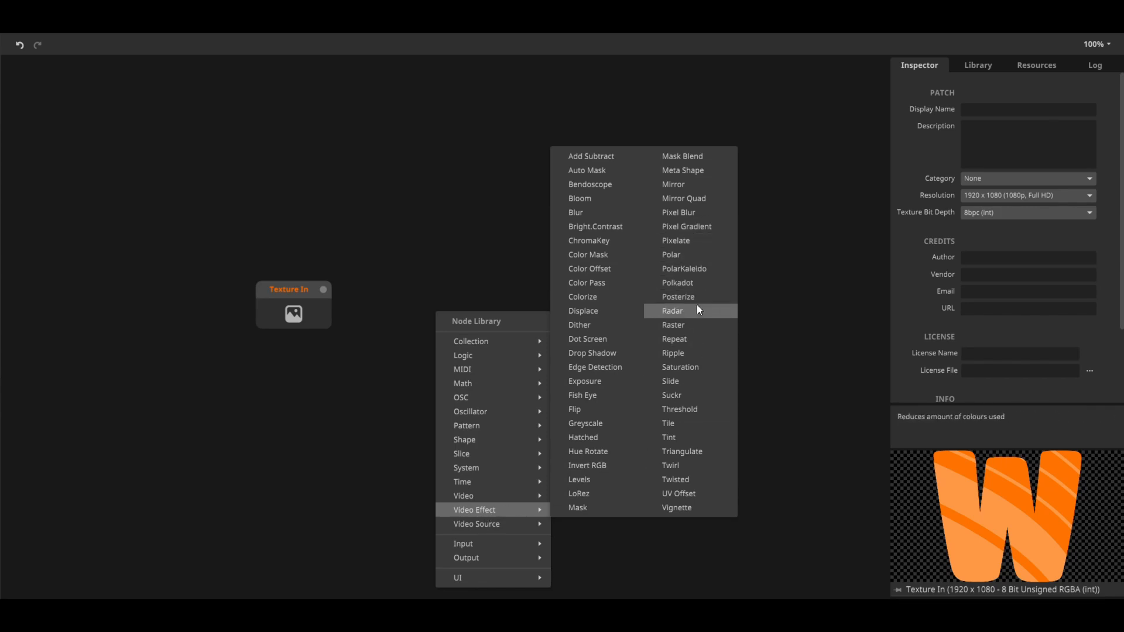
Add a Repeat video effect node, connect the Texture In output to its input, and align it beside Texture In
{"action": "left_click", "coordinate": [691, 342]}
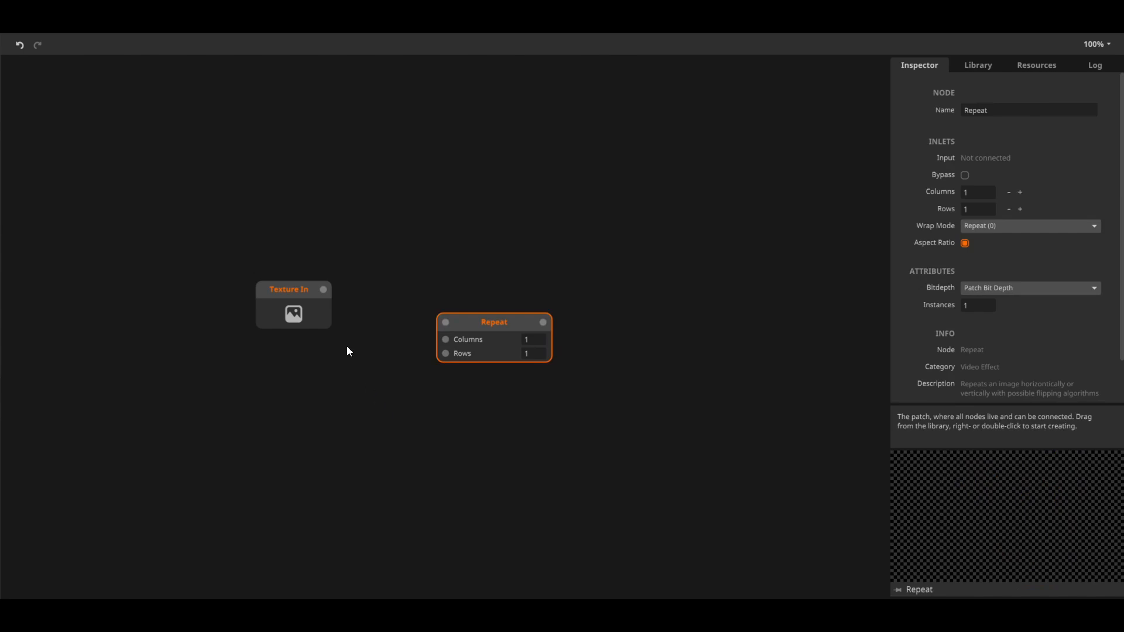
{"action": "left_click_drag", "start_coordinate": [324, 290], "coordinate": [446, 295]}
{"action": "left_click", "coordinate": [474, 329]}
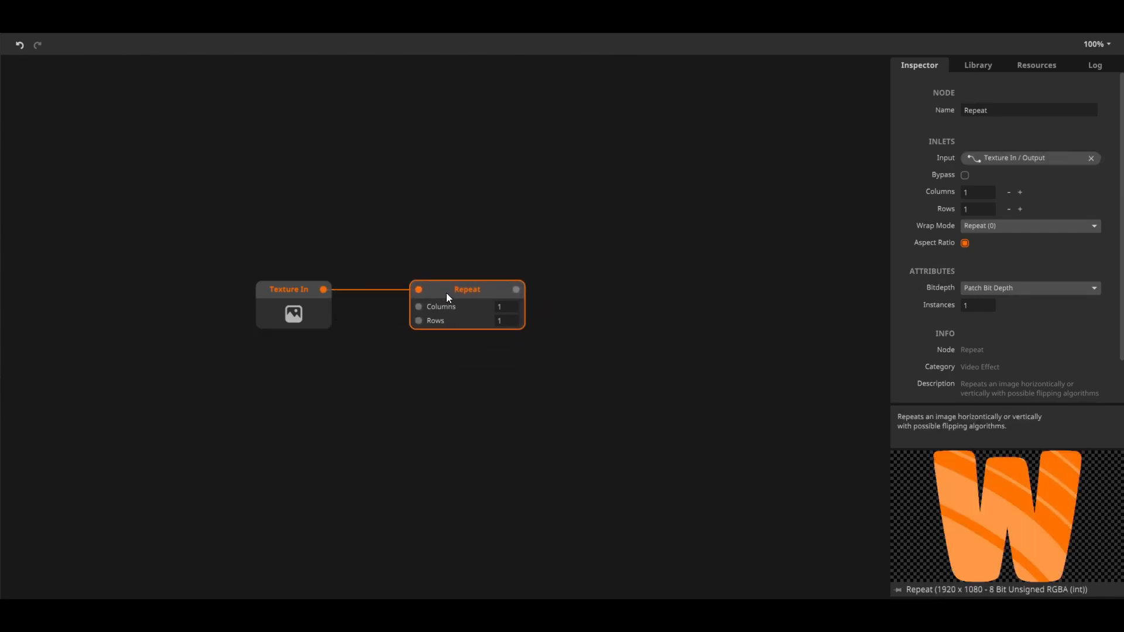
Find the Int node by name, add it to the patch and place it just below the Repeat node
{"action": "double_click", "coordinate": [444, 410]}
{"action": "type", "text": "in"}
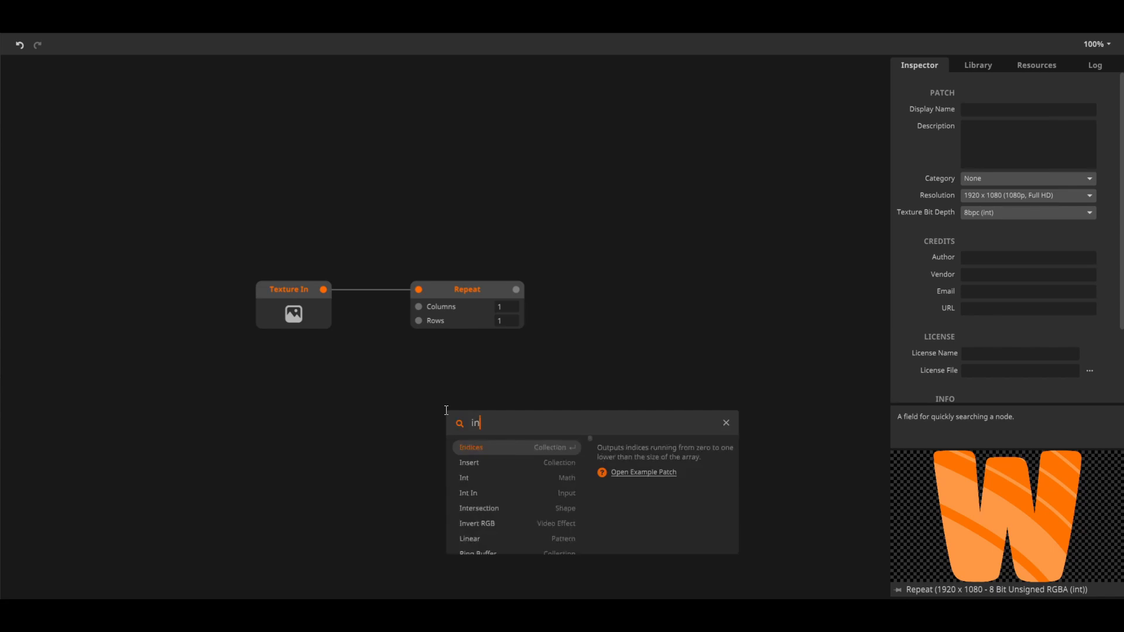
{"action": "type", "text": "t"}
{"action": "left_click", "coordinate": [481, 451]}
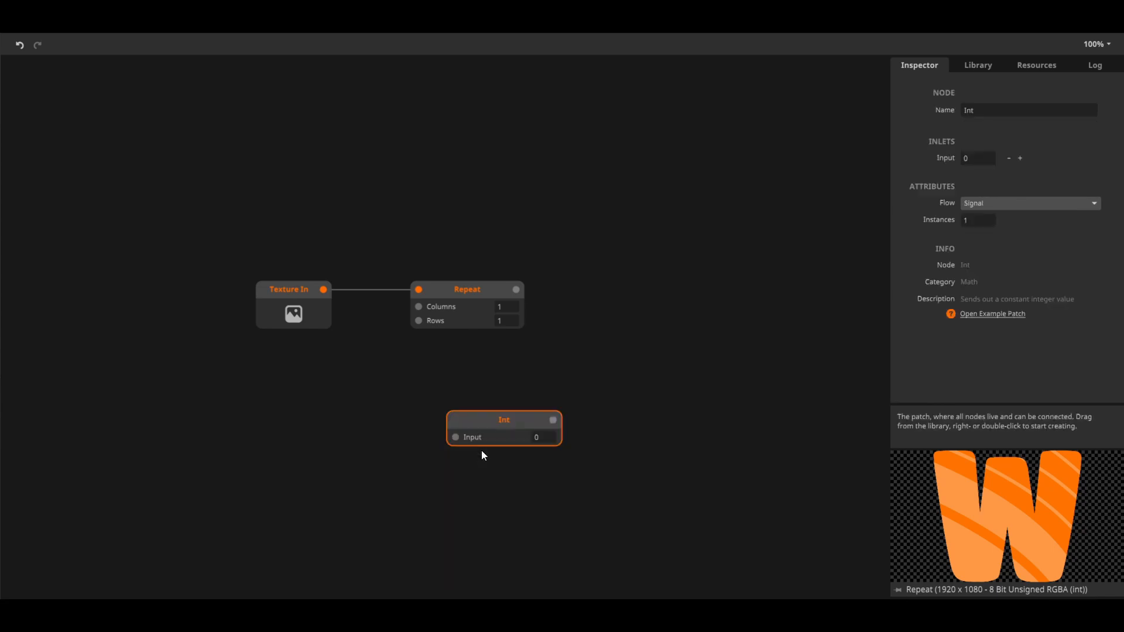
{"action": "left_click_drag", "start_coordinate": [462, 424], "coordinate": [451, 367]}
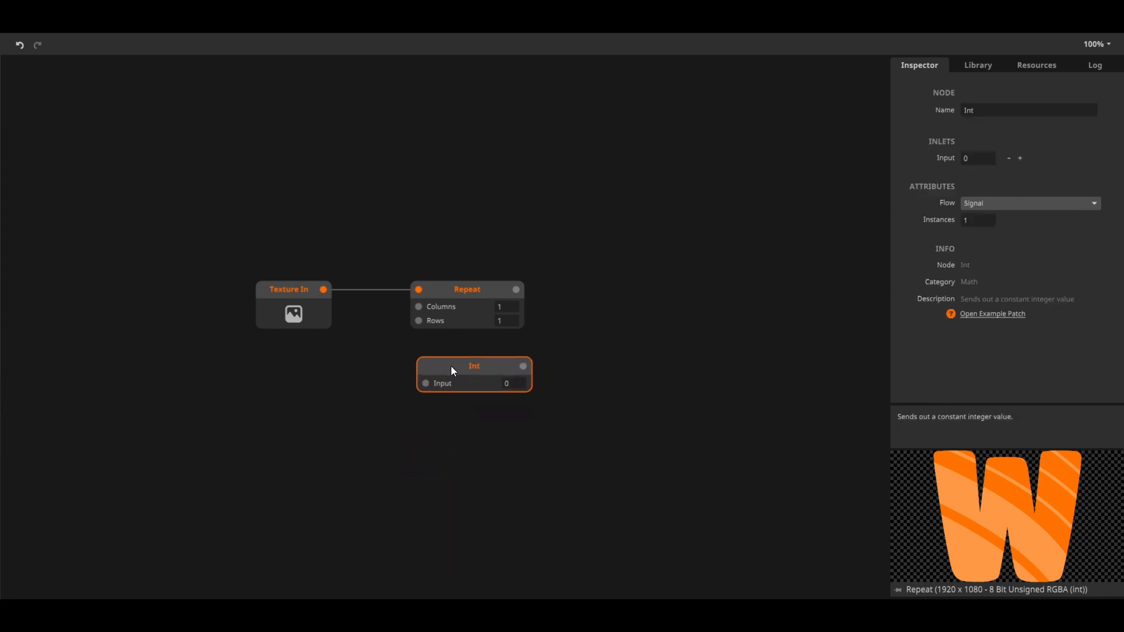
Try to connect the Texture In output to the Int node's input
{"action": "left_click", "coordinate": [359, 393]}
{"action": "left_click_drag", "start_coordinate": [322, 290], "coordinate": [338, 307]}
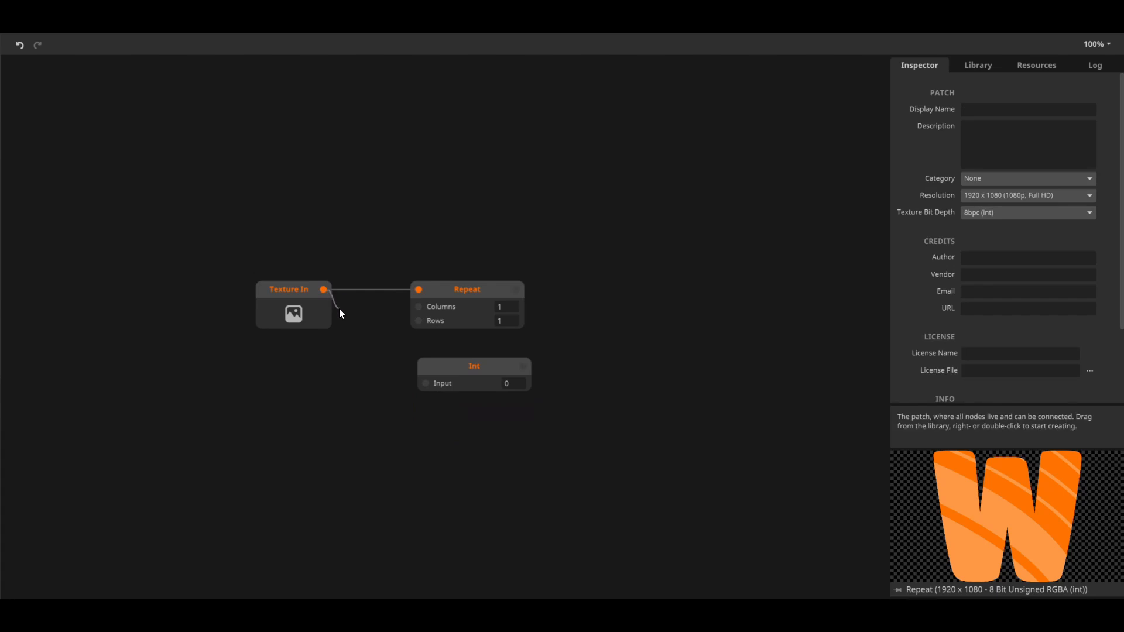
{"action": "left_click_drag", "start_coordinate": [387, 362], "coordinate": [418, 393]}
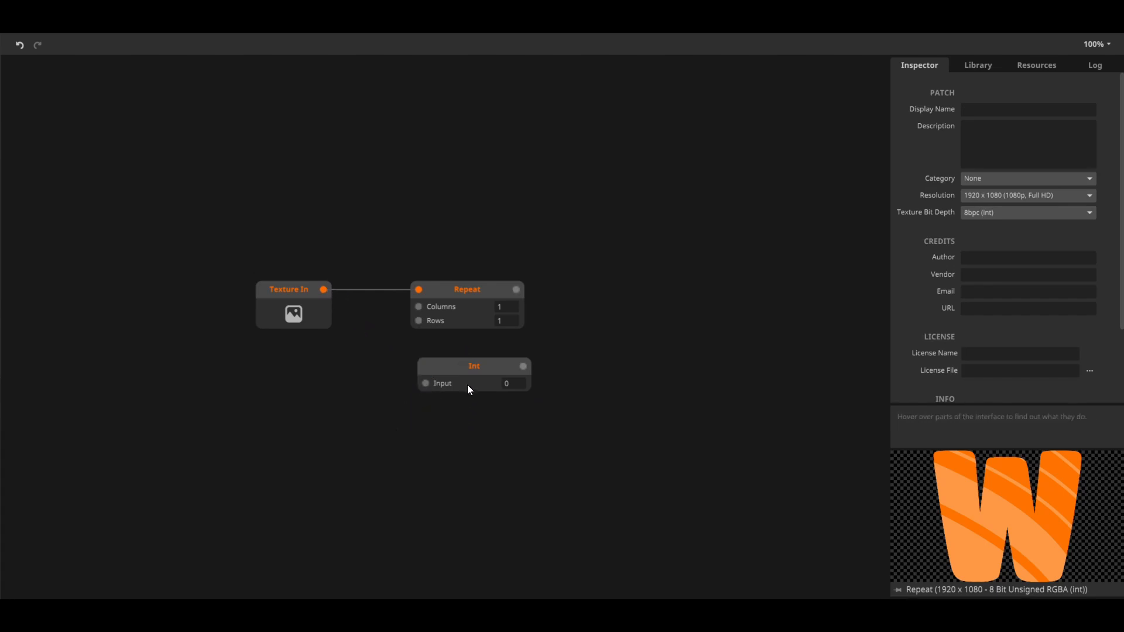
{"action": "mouse_move", "coordinate": [426, 384]}
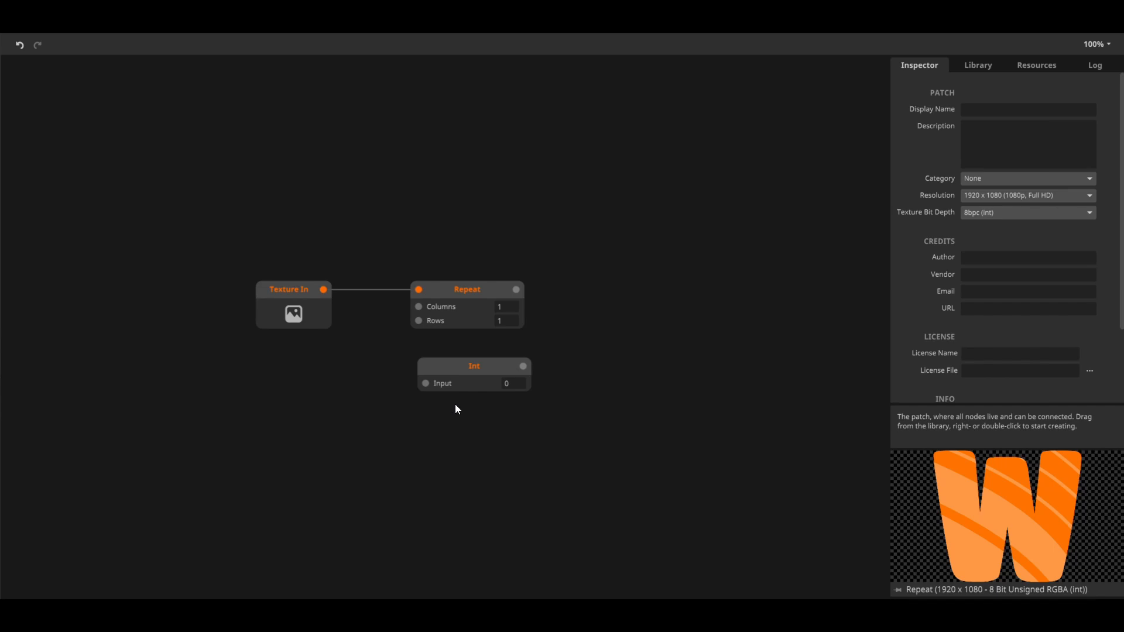
Delete the Int node below the Repeat node
{"action": "left_click", "coordinate": [465, 376]}
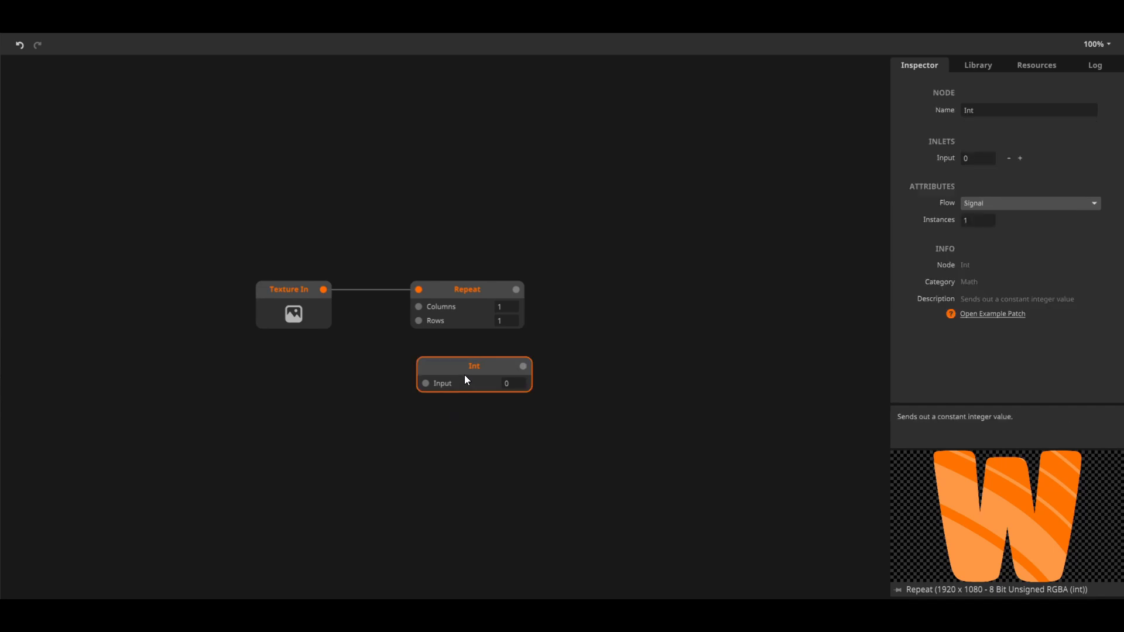
{"action": "right_click", "coordinate": [464, 375]}
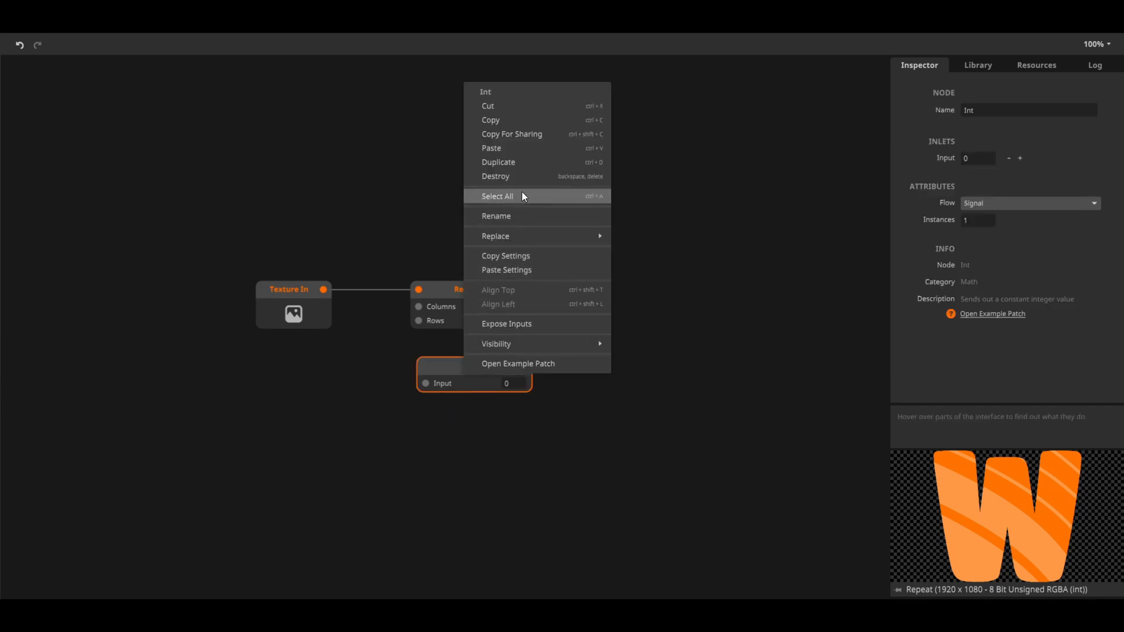
{"action": "left_click", "coordinate": [592, 183]}
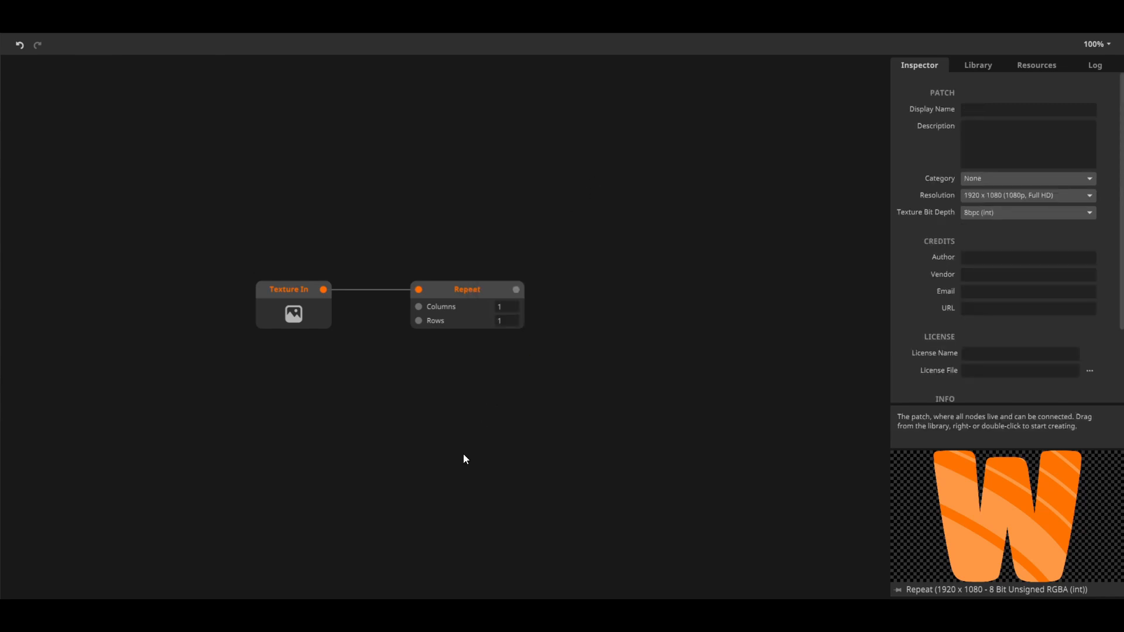
Set the Repeat node's Columns to 2.3 and its Rows to 5
{"action": "left_click", "coordinate": [473, 311]}
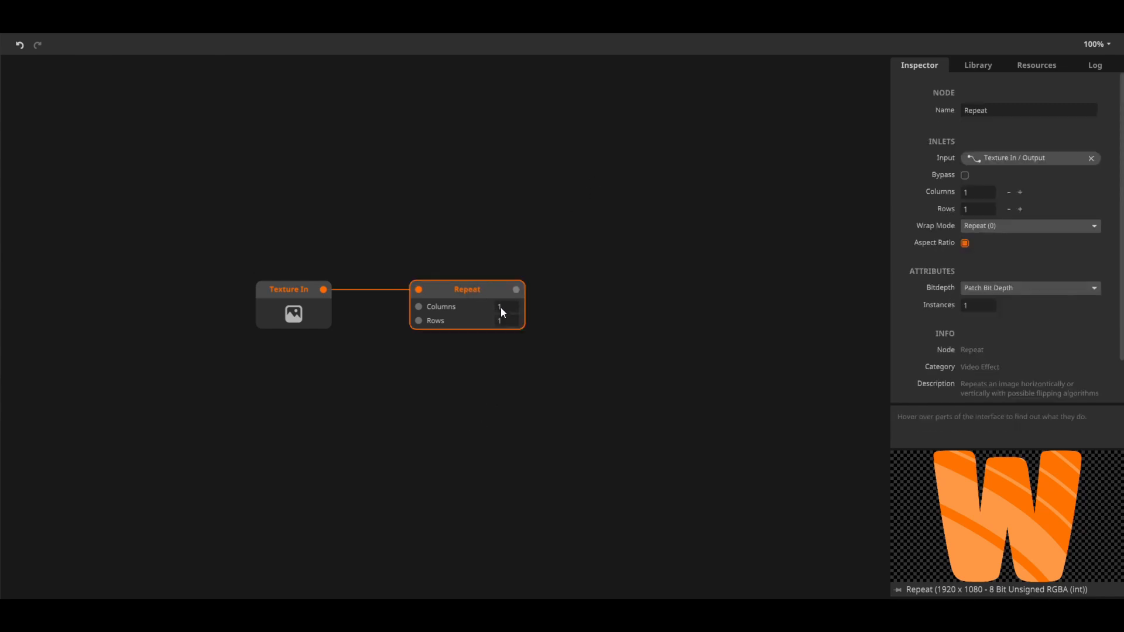
{"action": "mouse_move", "coordinate": [507, 309]}
{"action": "left_mouse_down"}
{"action": "mouse_move", "coordinate": [501, 214]}
{"action": "mouse_move", "coordinate": [509, 319]}
{"action": "left_mouse_up"}
{"action": "type", "text": "5"}
{"action": "key", "text": "Return"}
{"action": "left_click", "coordinate": [500, 370]}
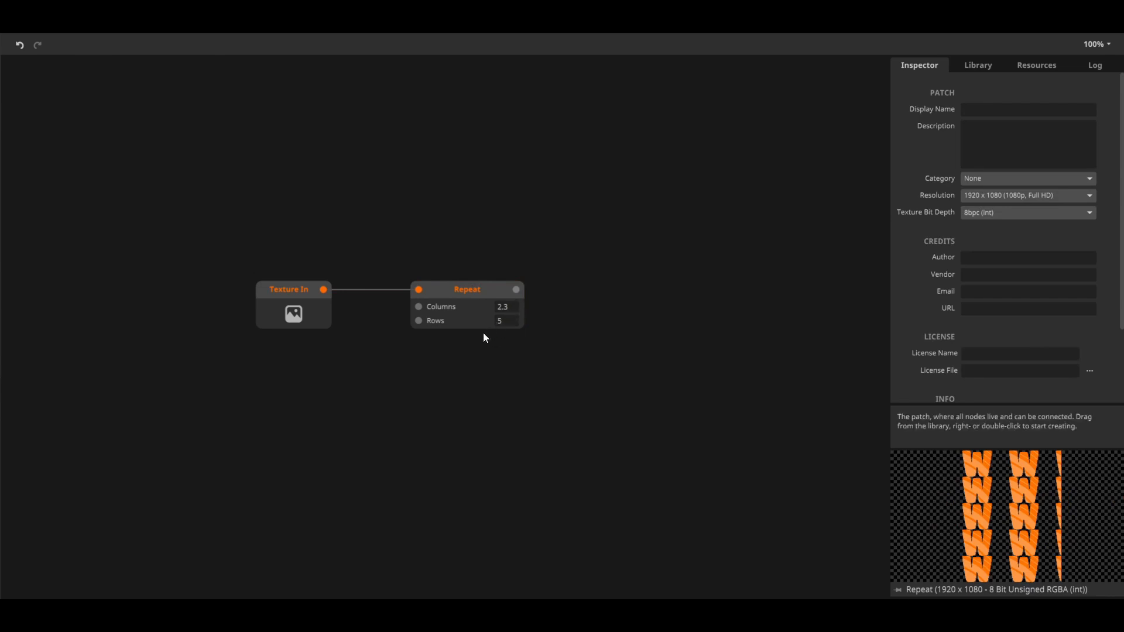
Make the Wrap Mode inlet visible on the Repeat node and look at its options
{"action": "left_click", "coordinate": [455, 295]}
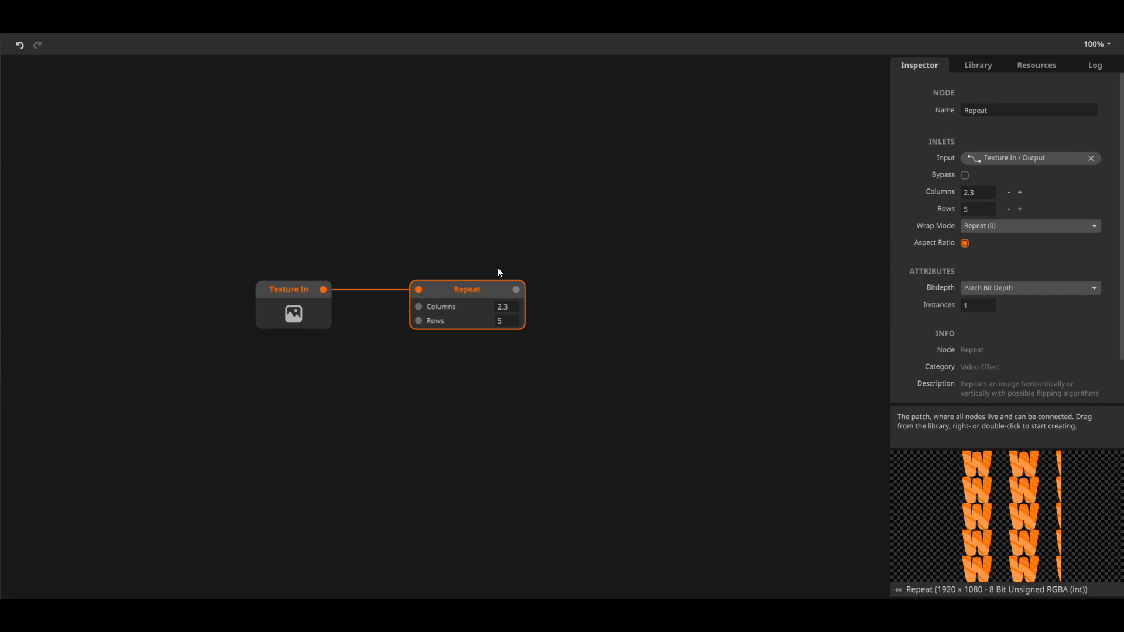
{"action": "right_click", "coordinate": [482, 294]}
{"action": "mouse_move", "coordinate": [562, 560]}
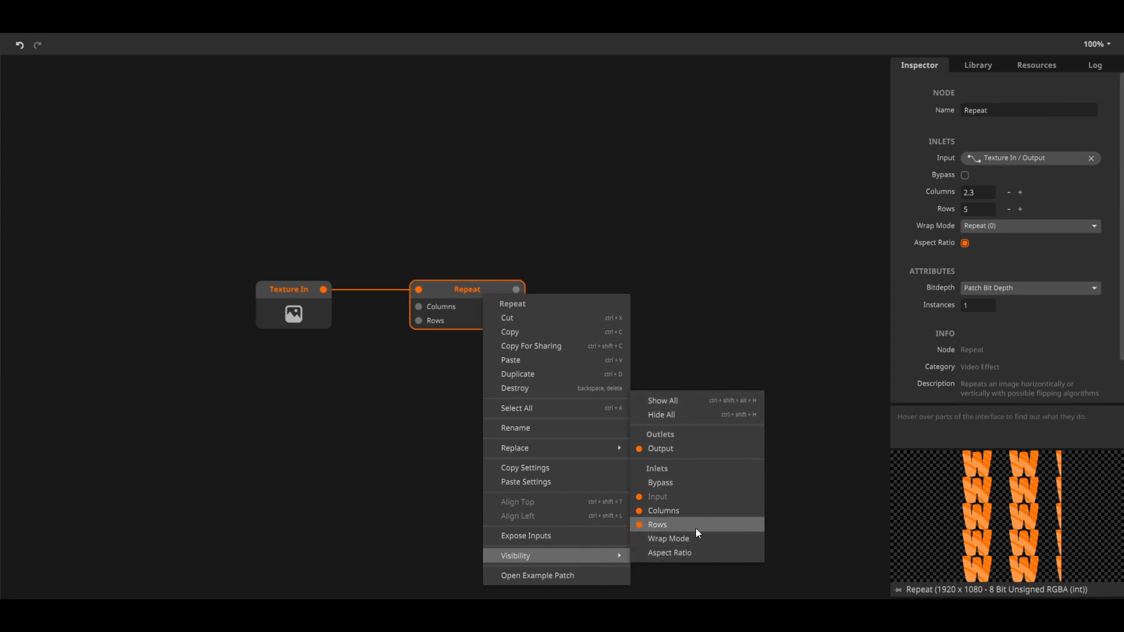
{"action": "left_click", "coordinate": [687, 541]}
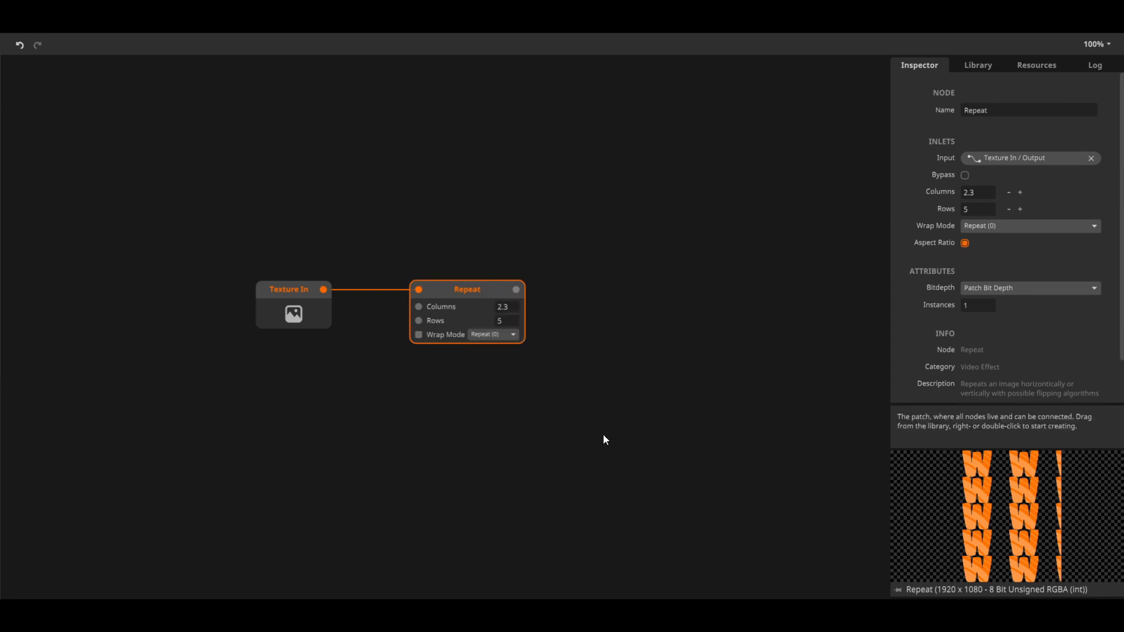
{"action": "left_click", "coordinate": [513, 336]}
{"action": "left_click", "coordinate": [550, 326]}
Duplicate the Repeat node and place the copy in line to the right of the original
{"action": "left_click", "coordinate": [465, 288]}
{"action": "key", "text": "ctrl+d"}
{"action": "left_click_drag", "start_coordinate": [502, 321], "coordinate": [683, 294]}
{"action": "left_click", "coordinate": [644, 389]}
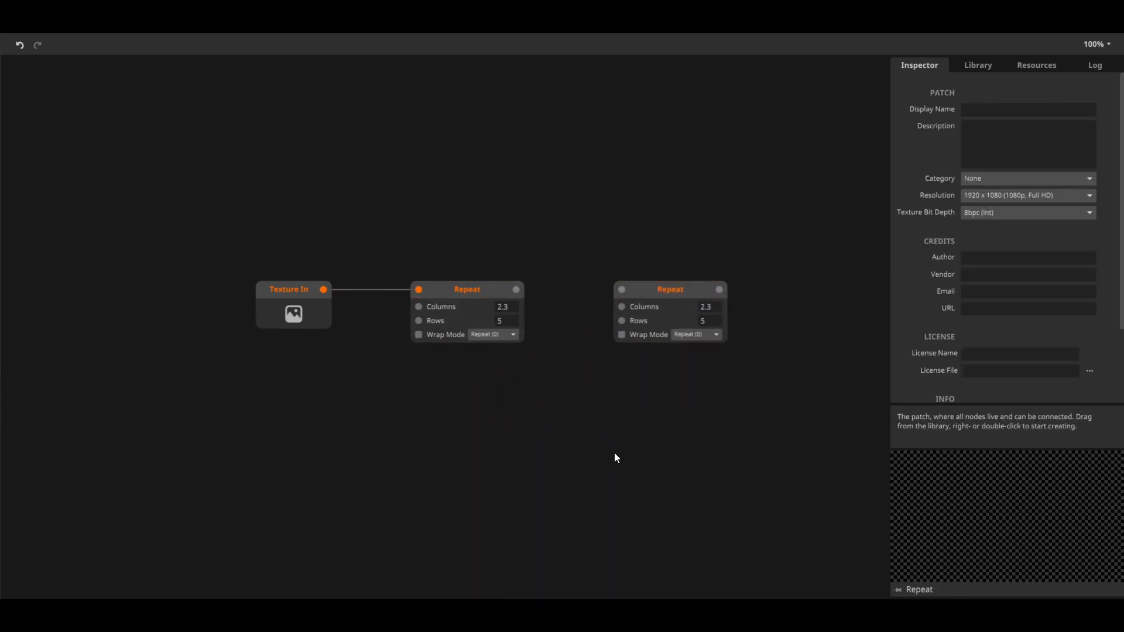
Make five more copies of the Repeat node and spread them over the empty area below the first row
{"action": "left_click", "coordinate": [472, 309]}
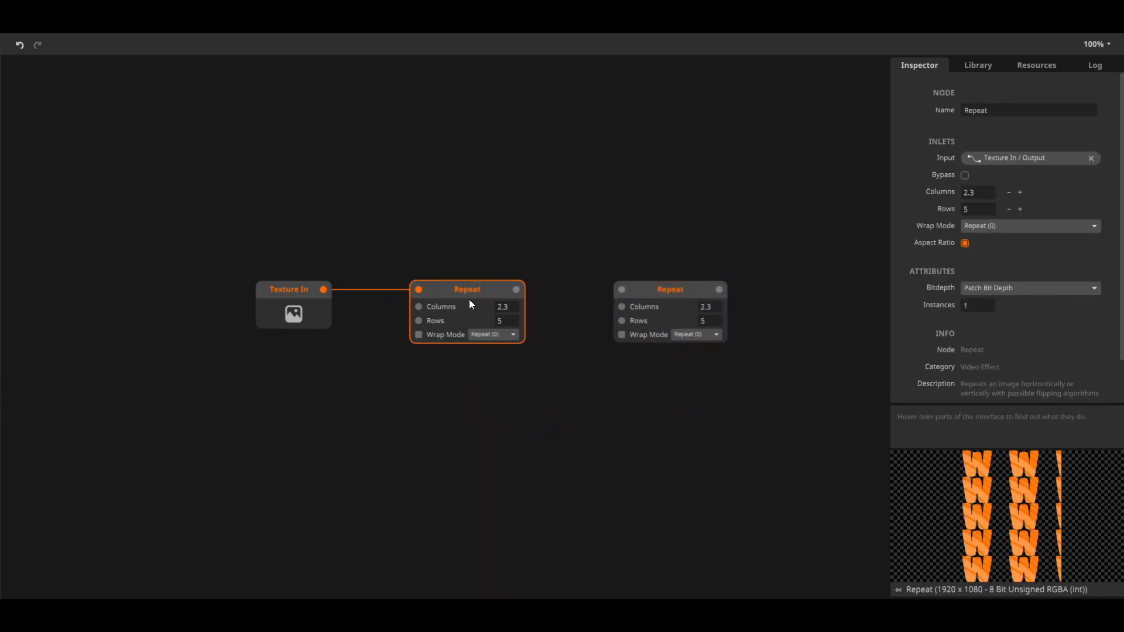
{"action": "key", "text": "ctrl+d"}
{"action": "left_click_drag", "start_coordinate": [465, 333], "coordinate": [440, 398]}
{"action": "key", "text": "ctrl+d"}
{"action": "left_click_drag", "start_coordinate": [436, 443], "coordinate": [609, 450]}
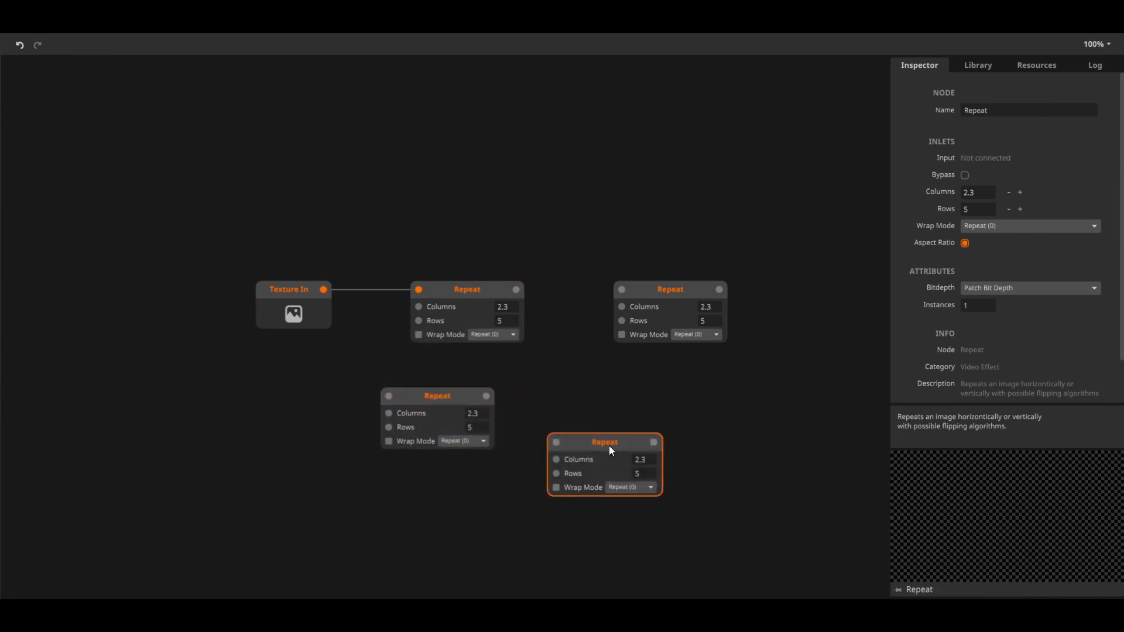
{"action": "key", "text": "ctrl+d"}
{"action": "left_click_drag", "start_coordinate": [741, 416], "coordinate": [766, 413]}
{"action": "key", "text": "ctrl+d"}
{"action": "left_click_drag", "start_coordinate": [768, 473], "coordinate": [776, 519]}
{"action": "key", "text": "ctrl+d"}
{"action": "left_click_drag", "start_coordinate": [528, 494], "coordinate": [494, 509]}
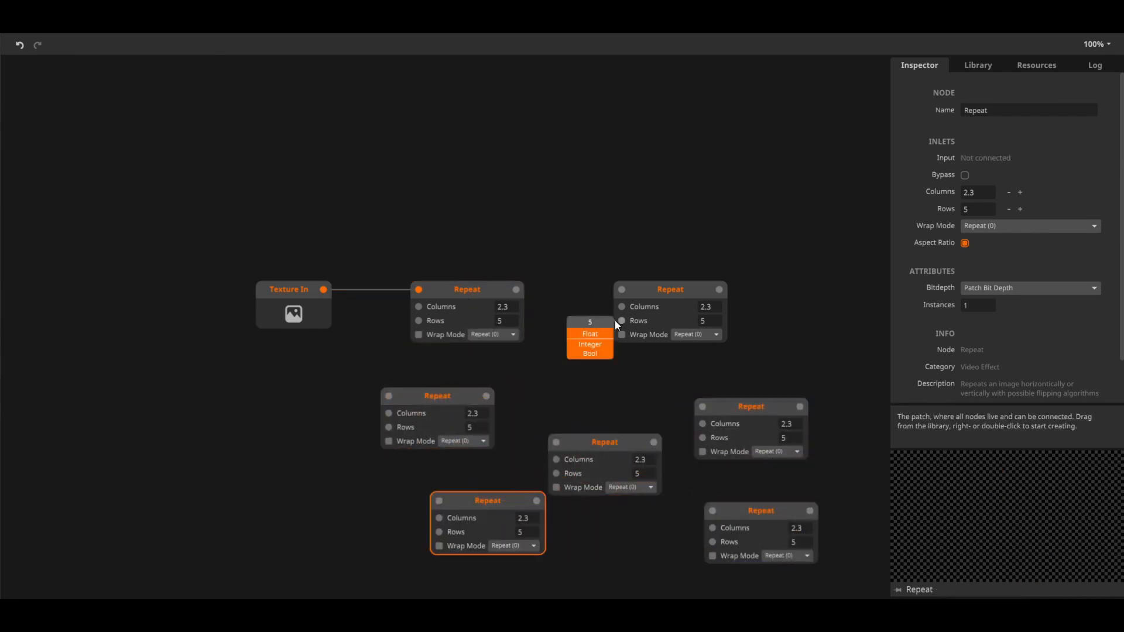
Replace the Repeat node connected to Texture In with the Colorize video effect
{"action": "right_click", "coordinate": [461, 292]}
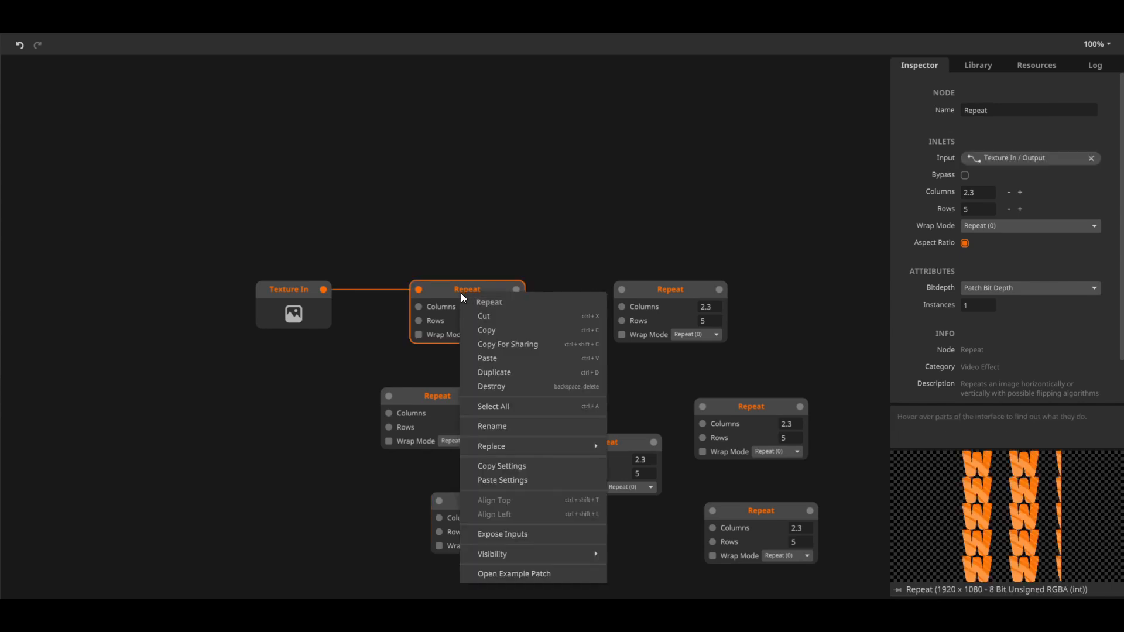
{"action": "mouse_move", "coordinate": [518, 444]}
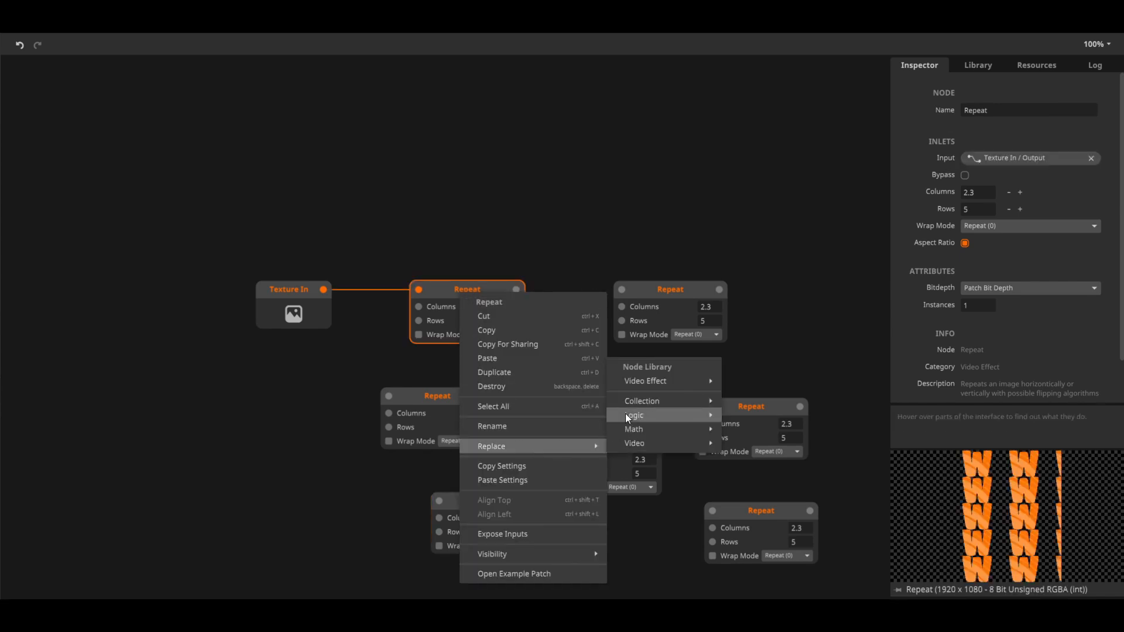
{"action": "mouse_move", "coordinate": [655, 381]}
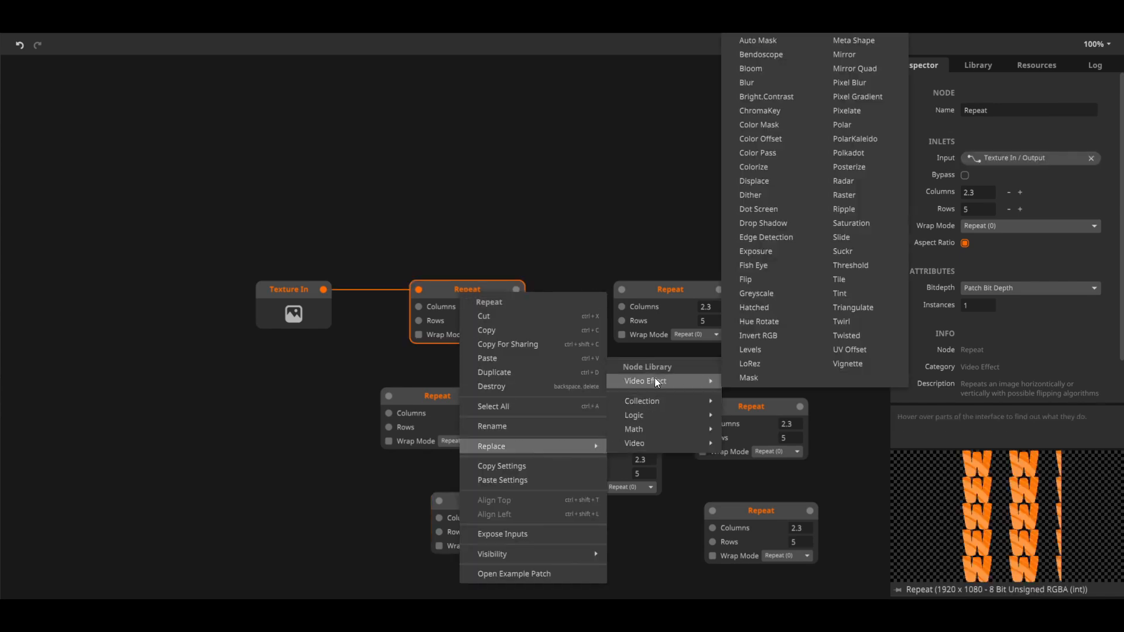
{"action": "left_click", "coordinate": [770, 175]}
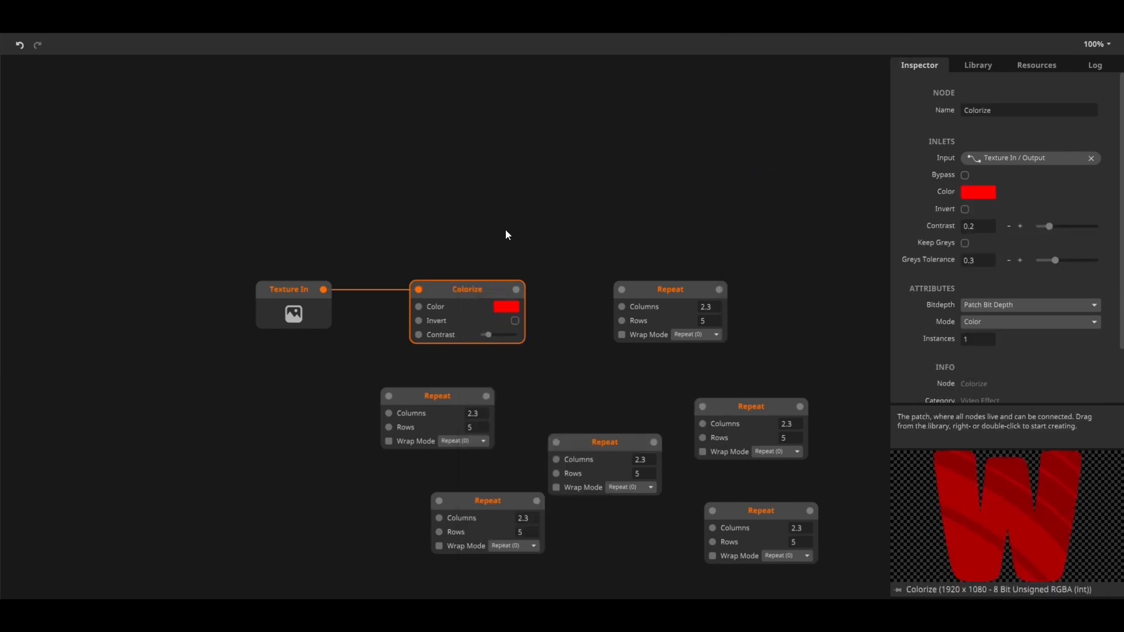
Open the example patch of the Colorize node, discarding the unsaved changes in the current project
{"action": "right_click", "coordinate": [466, 293]}
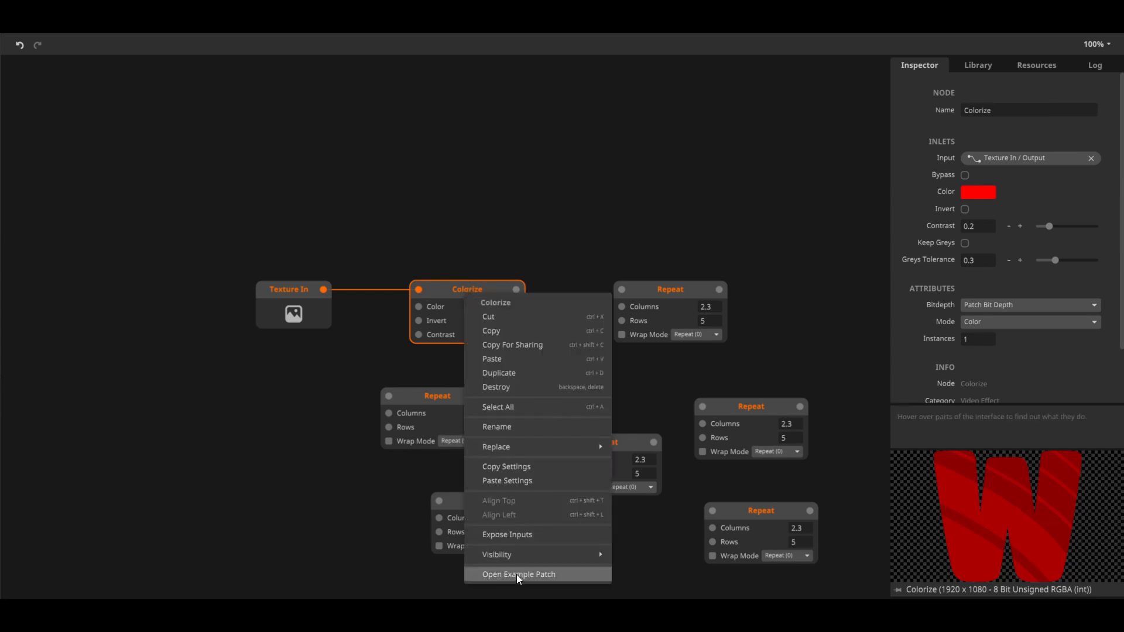
{"action": "left_click", "coordinate": [433, 252]}
{"action": "left_click", "coordinate": [452, 285]}
{"action": "scroll", "coordinate": [953, 311], "scroll_direction": "down", "scroll_amount": 2}
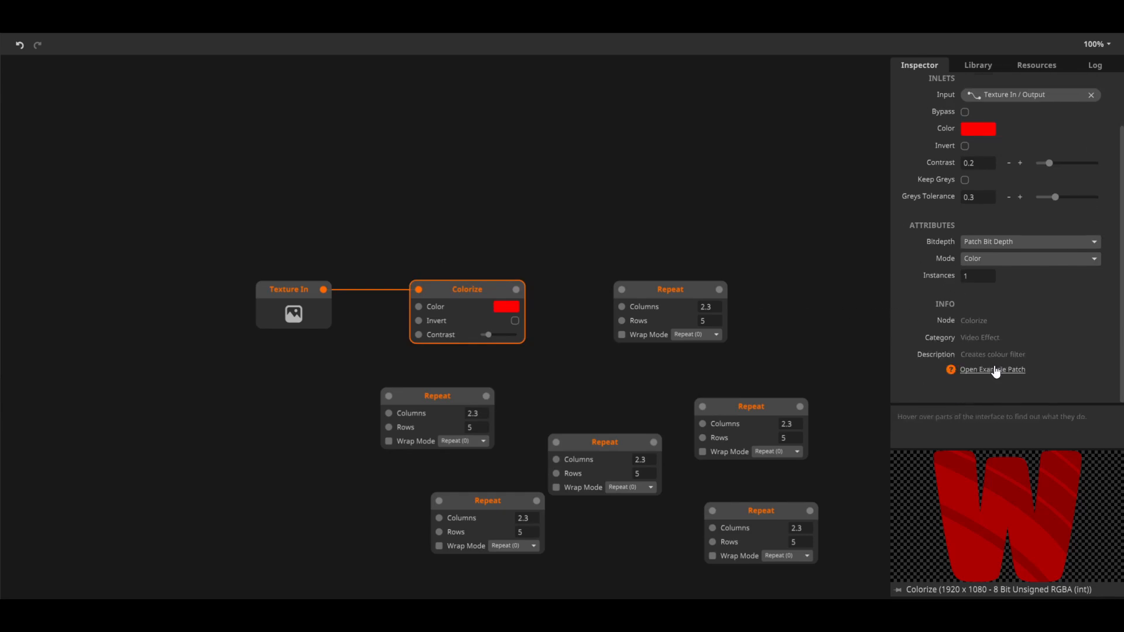
{"action": "left_click", "coordinate": [1002, 373]}
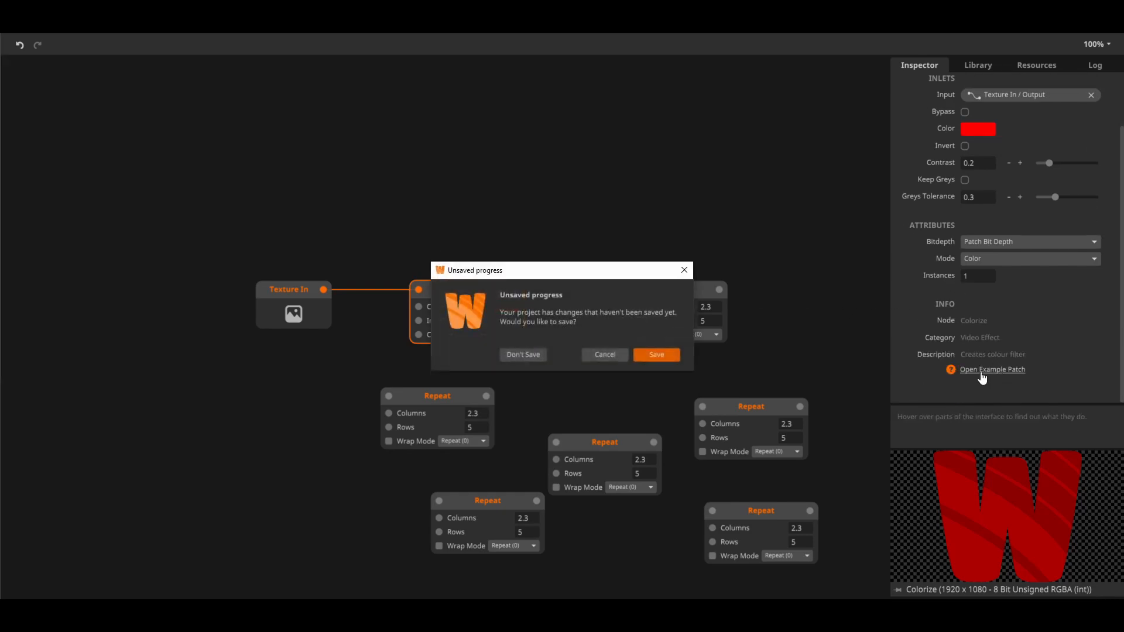
{"action": "left_click", "coordinate": [527, 356]}
{"action": "left_click_drag", "start_coordinate": [520, 361], "coordinate": [691, 432]}
{"action": "left_click_drag", "start_coordinate": [690, 432], "coordinate": [671, 437]}
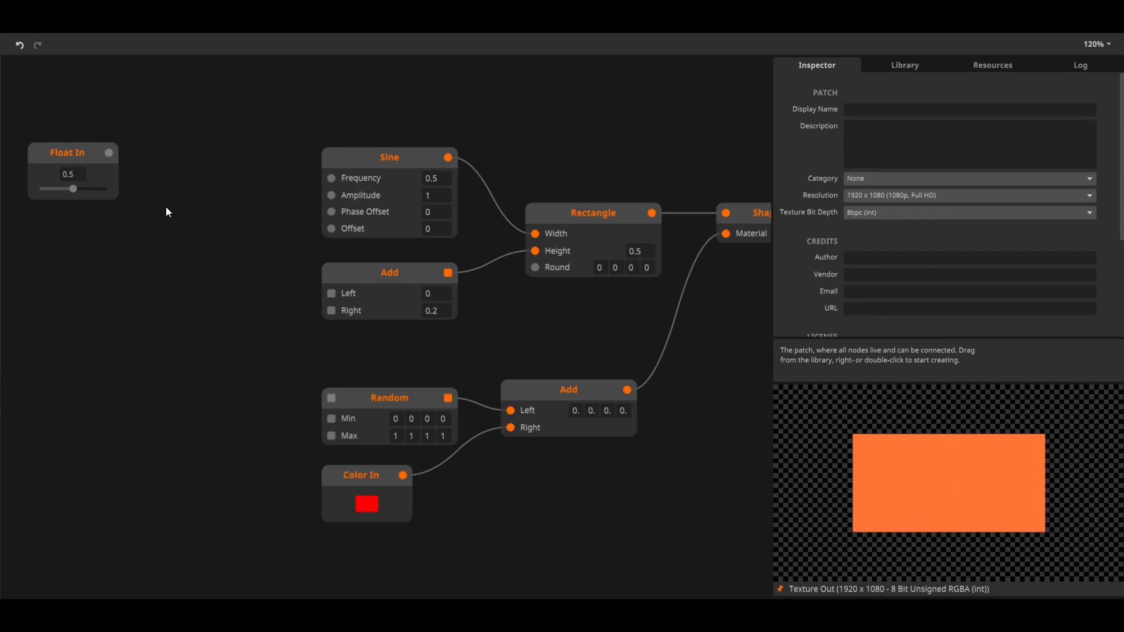
Check the data types of the Add and Random inlets and set the Float In value to about 0.456
{"action": "mouse_move", "coordinate": [335, 309]}
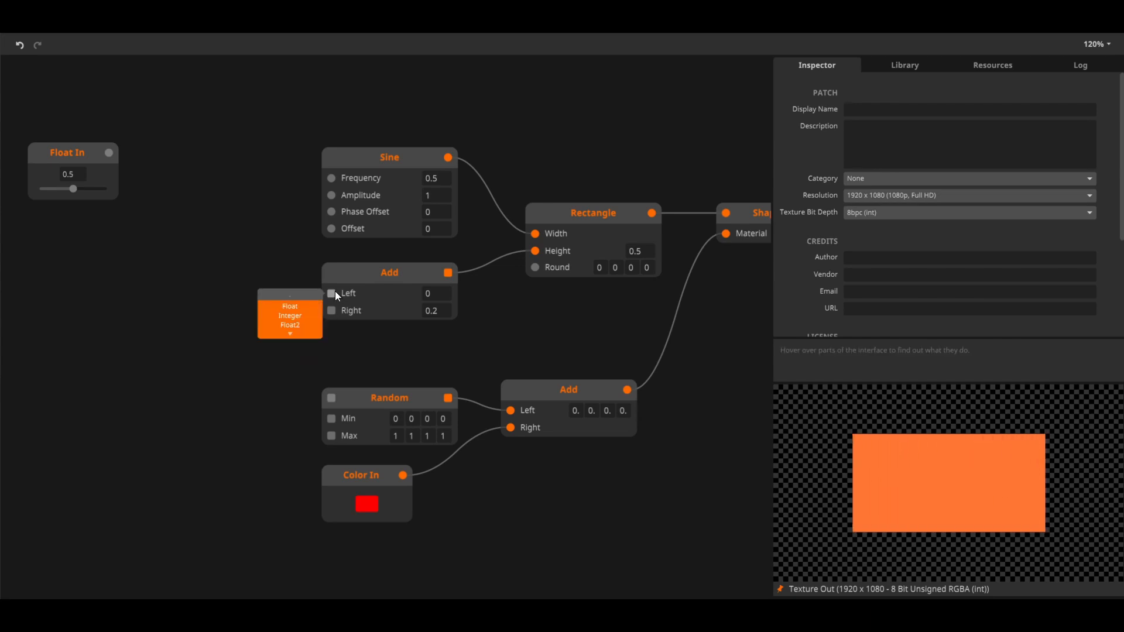
{"action": "mouse_move", "coordinate": [333, 396]}
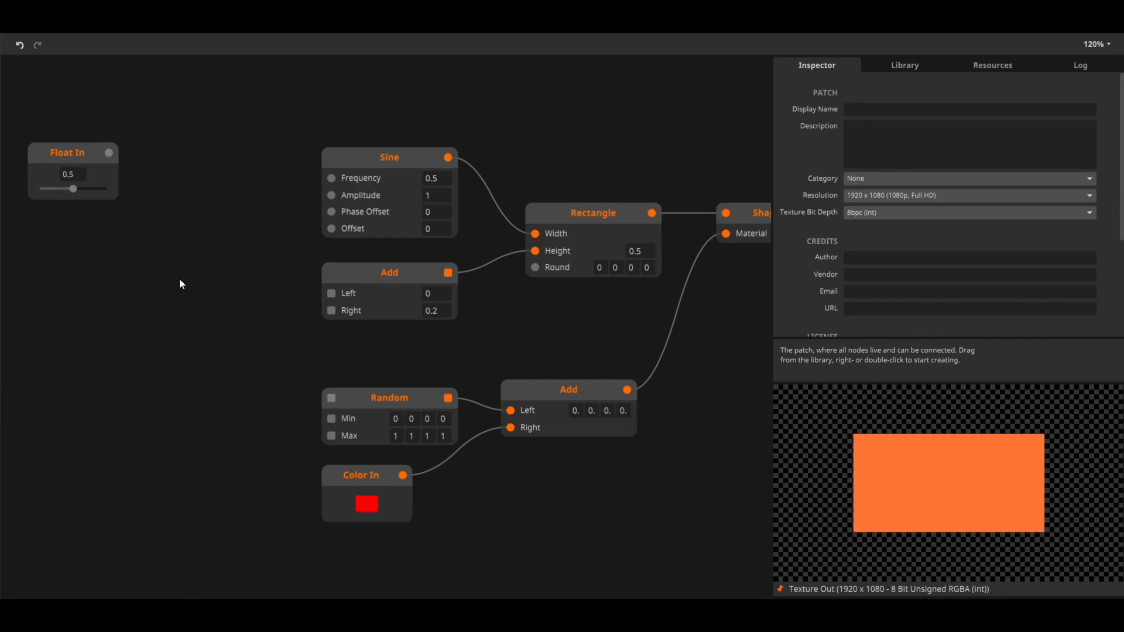
{"action": "left_click", "coordinate": [68, 158]}
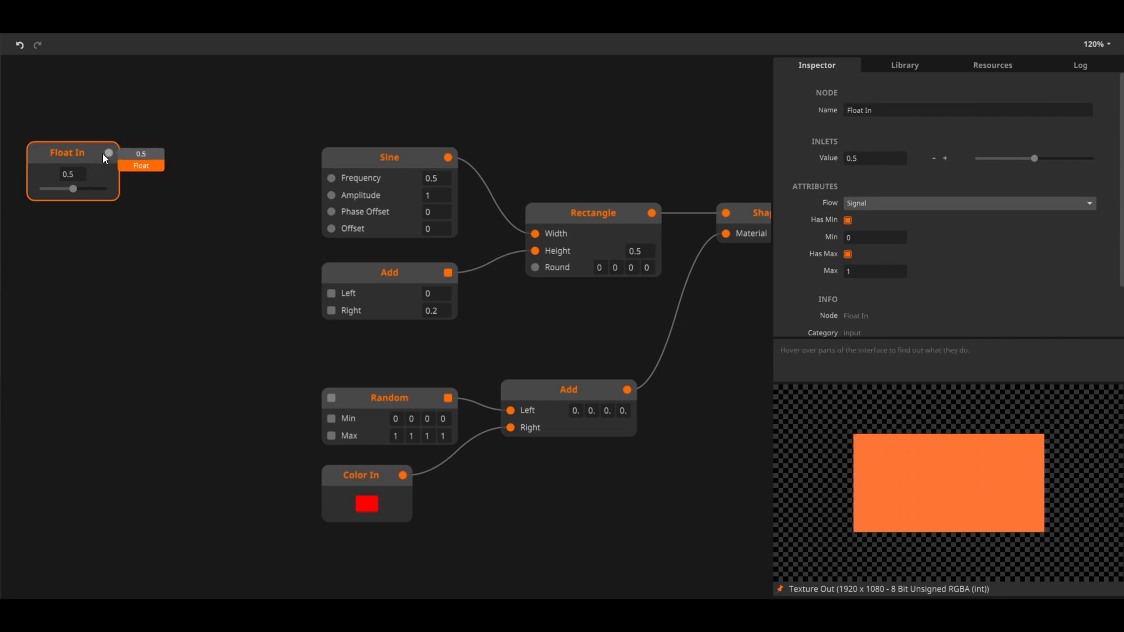
{"action": "mouse_move", "coordinate": [73, 188]}
{"action": "left_mouse_down"}
{"action": "mouse_move", "coordinate": [54, 190]}
{"action": "mouse_move", "coordinate": [70, 188]}
{"action": "left_mouse_up"}
{"action": "mouse_move", "coordinate": [109, 164]}
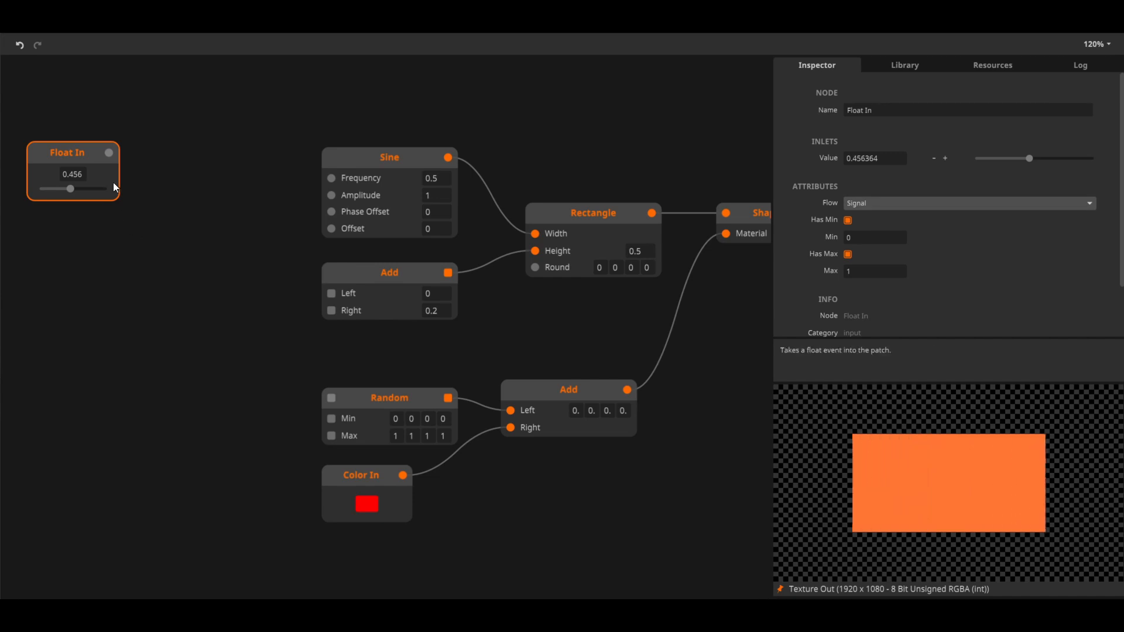
Connect the Float In output to the Sine node's Frequency and to the Left inlet of the Add node below it
{"action": "left_click_drag", "start_coordinate": [109, 153], "coordinate": [332, 178]}
{"action": "left_click_drag", "start_coordinate": [90, 188], "coordinate": [311, 298]}
{"action": "mouse_move", "coordinate": [321, 297]}
{"action": "left_mouse_down"}
{"action": "mouse_move", "coordinate": [293, 293]}
{"action": "mouse_move", "coordinate": [331, 294]}
{"action": "left_mouse_up"}
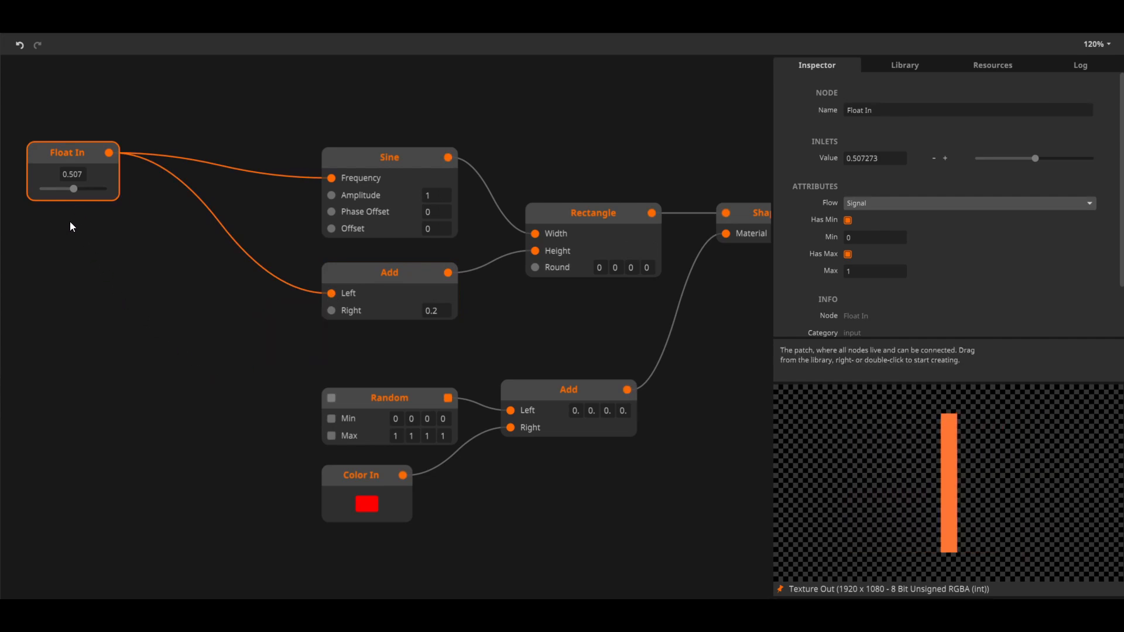
Set the Float In value to about 0.441 and try to connect its output to the Random node's trigger inlet
{"action": "mouse_move", "coordinate": [75, 188]}
{"action": "left_mouse_down"}
{"action": "mouse_move", "coordinate": [110, 191]}
{"action": "mouse_move", "coordinate": [69, 193]}
{"action": "left_mouse_up"}
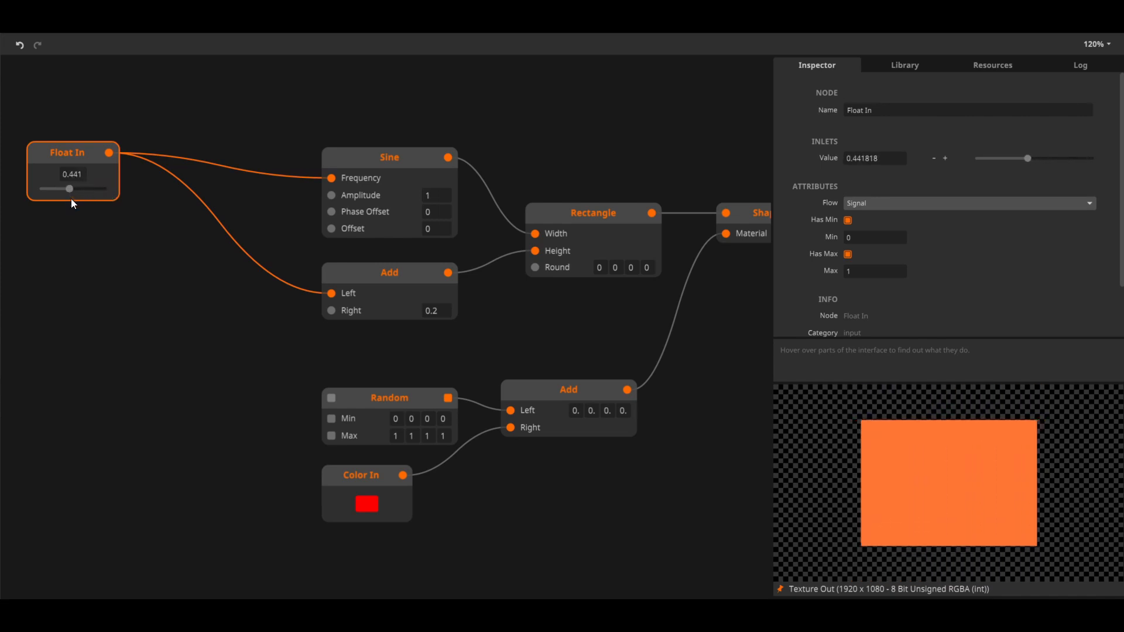
{"action": "left_click_drag", "start_coordinate": [110, 154], "coordinate": [331, 400]}
{"action": "left_click", "coordinate": [205, 422]}
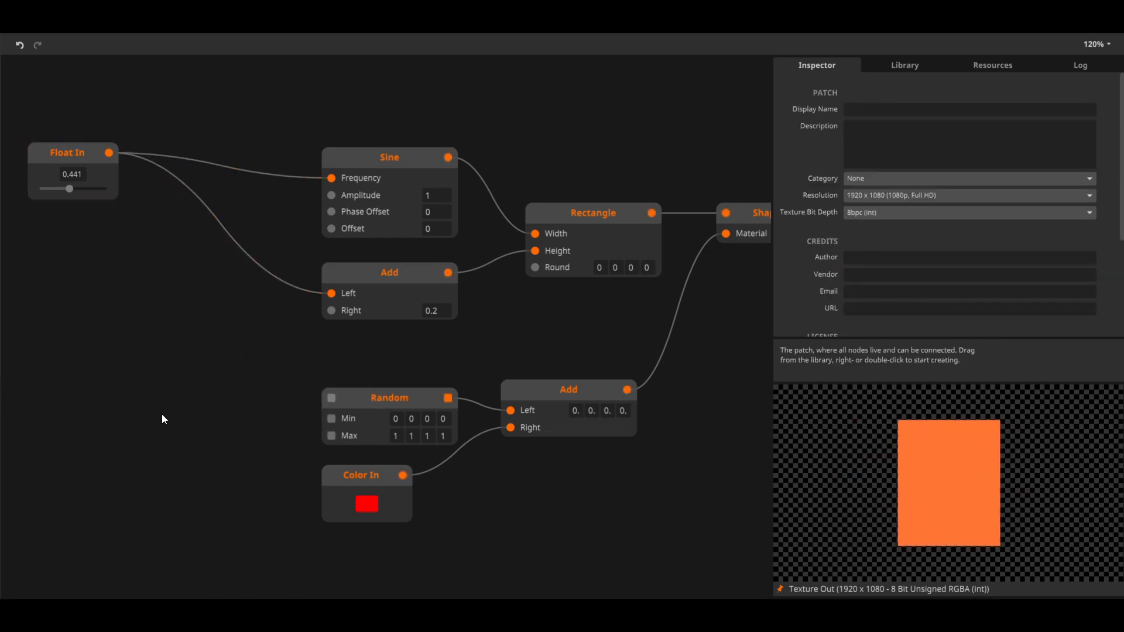
Add an On Change node in the empty area beside the Random node
{"action": "double_click", "coordinate": [180, 419]}
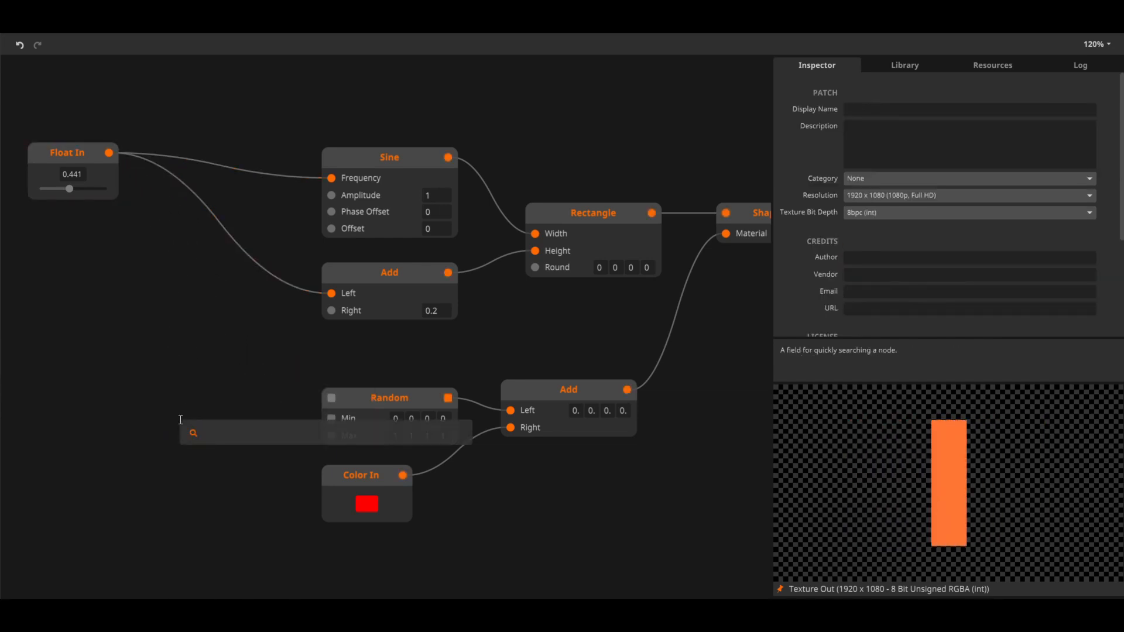
{"action": "type", "text": "on ch"}
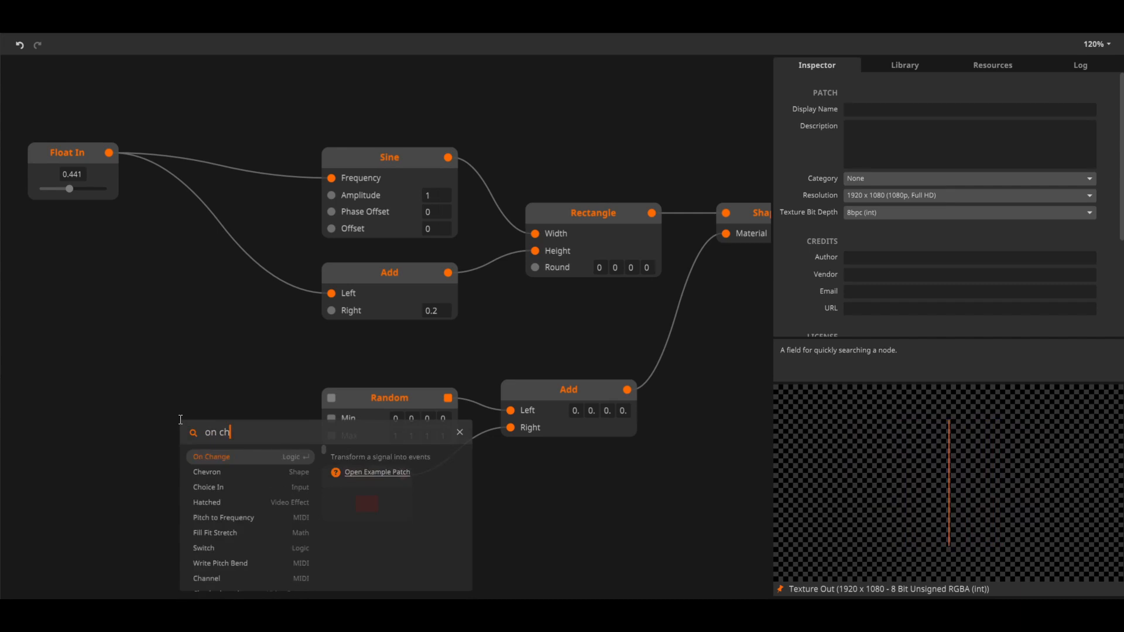
{"action": "key", "text": "Return"}
Connect Float In through On Change to the Random node's trigger and Min inlets, and set the Float In value to about 0.310
{"action": "left_click_drag", "start_coordinate": [108, 153], "coordinate": [191, 431]}
{"action": "left_click_drag", "start_coordinate": [292, 426], "coordinate": [332, 418]}
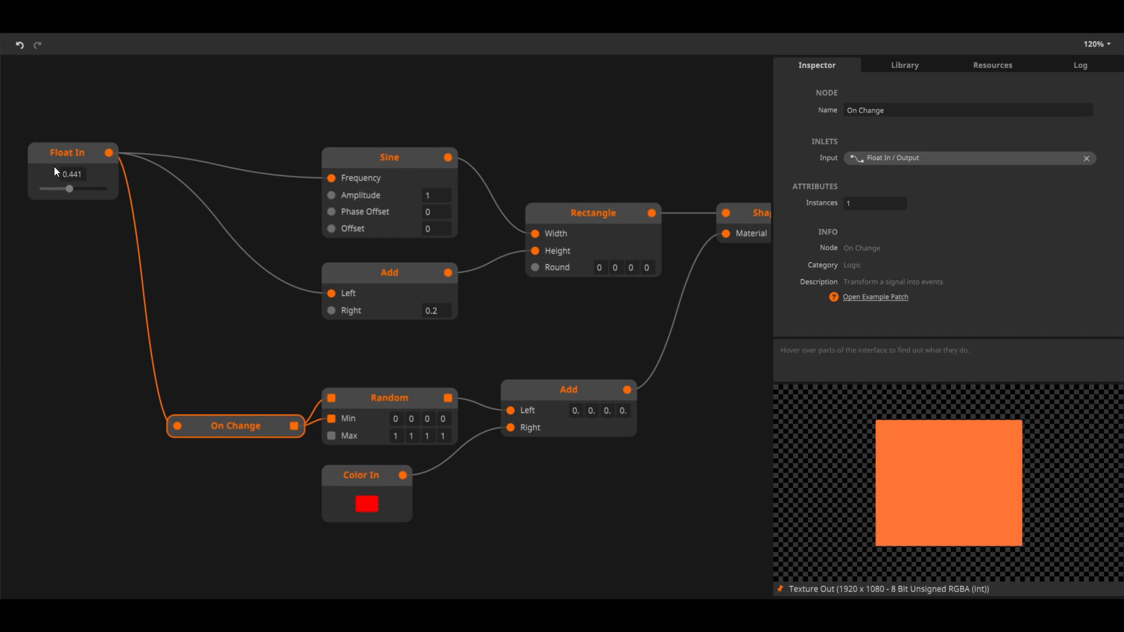
{"action": "mouse_move", "coordinate": [69, 186]}
{"action": "left_mouse_down"}
{"action": "mouse_move", "coordinate": [99, 195]}
{"action": "mouse_move", "coordinate": [38, 199]}
{"action": "mouse_move", "coordinate": [61, 200]}
{"action": "left_mouse_up"}
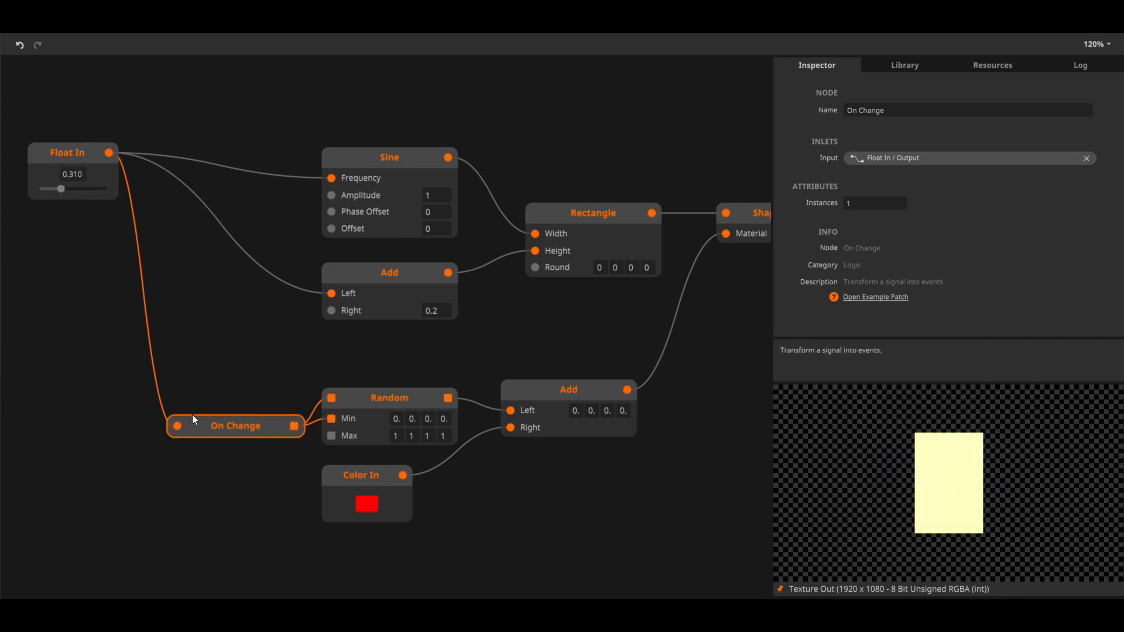
Delete the On Change node between Float In and Random
{"action": "left_click", "coordinate": [234, 360]}
{"action": "left_click", "coordinate": [221, 432]}
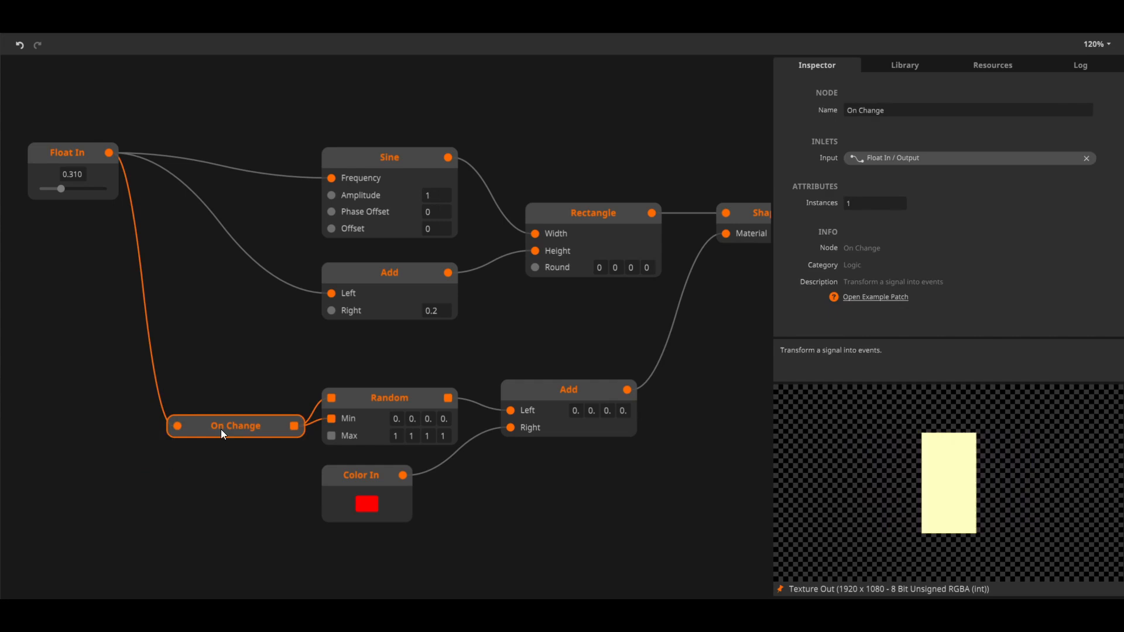
{"action": "key", "text": "Delete"}
Set the Float In node's Flow attribute to Event
{"action": "left_click", "coordinate": [57, 153]}
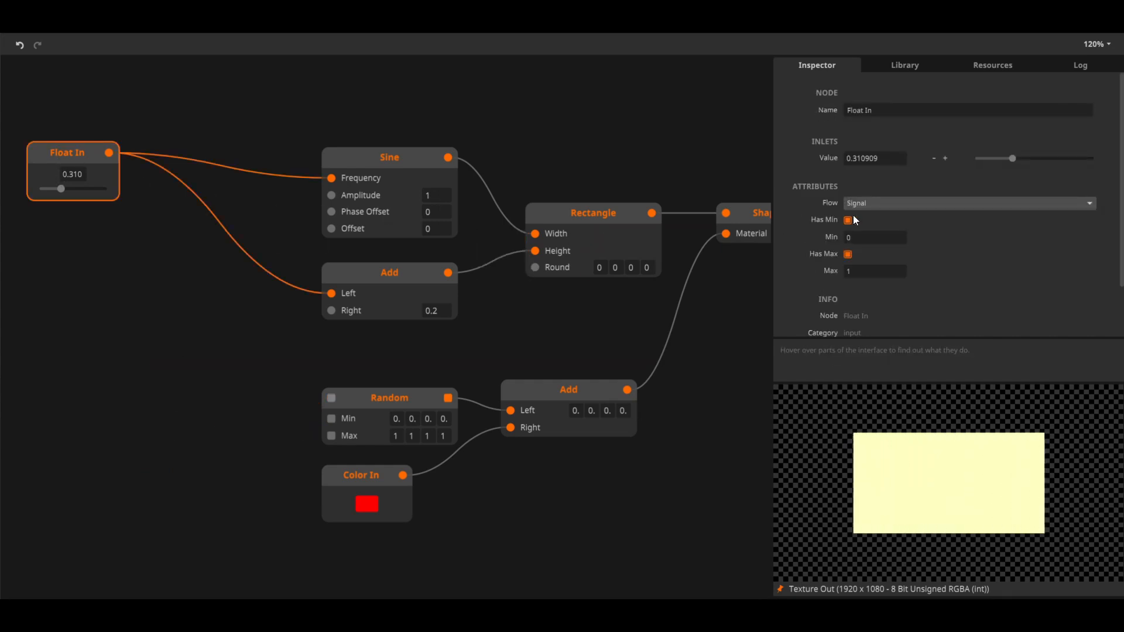
{"action": "left_click", "coordinate": [899, 204]}
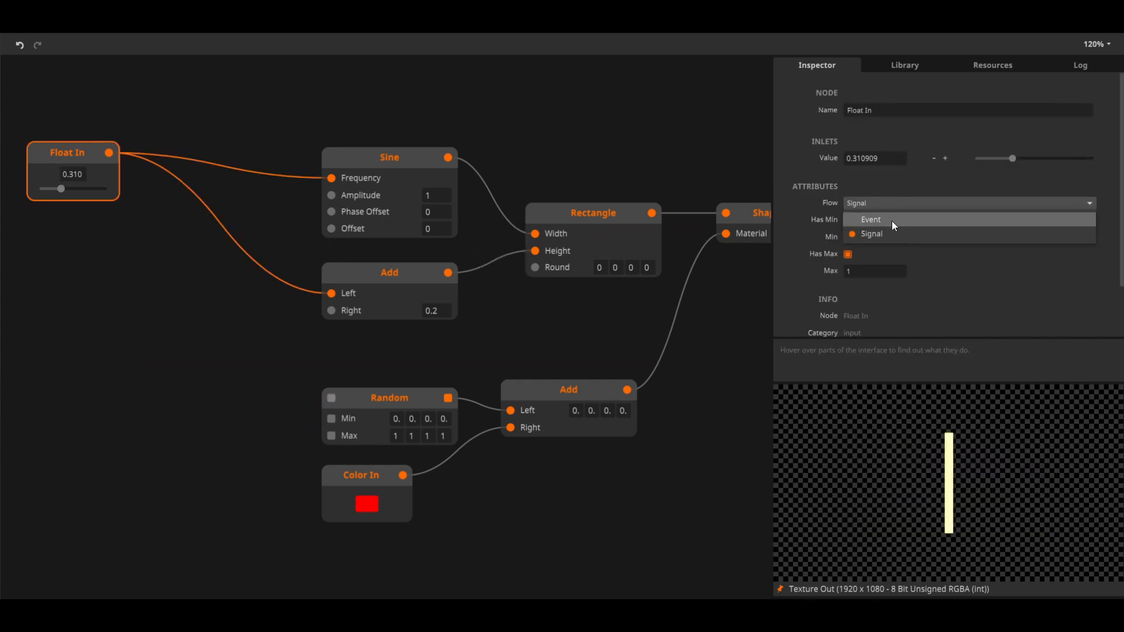
{"action": "left_click", "coordinate": [890, 220]}
Connect the Float In output directly to the Random node's trigger and Min inlets, and change the Float In value
{"action": "left_click_drag", "start_coordinate": [111, 160], "coordinate": [331, 397]}
{"action": "left_click_drag", "start_coordinate": [109, 156], "coordinate": [331, 418]}
{"action": "left_click_drag", "start_coordinate": [54, 180], "coordinate": [71, 198]}
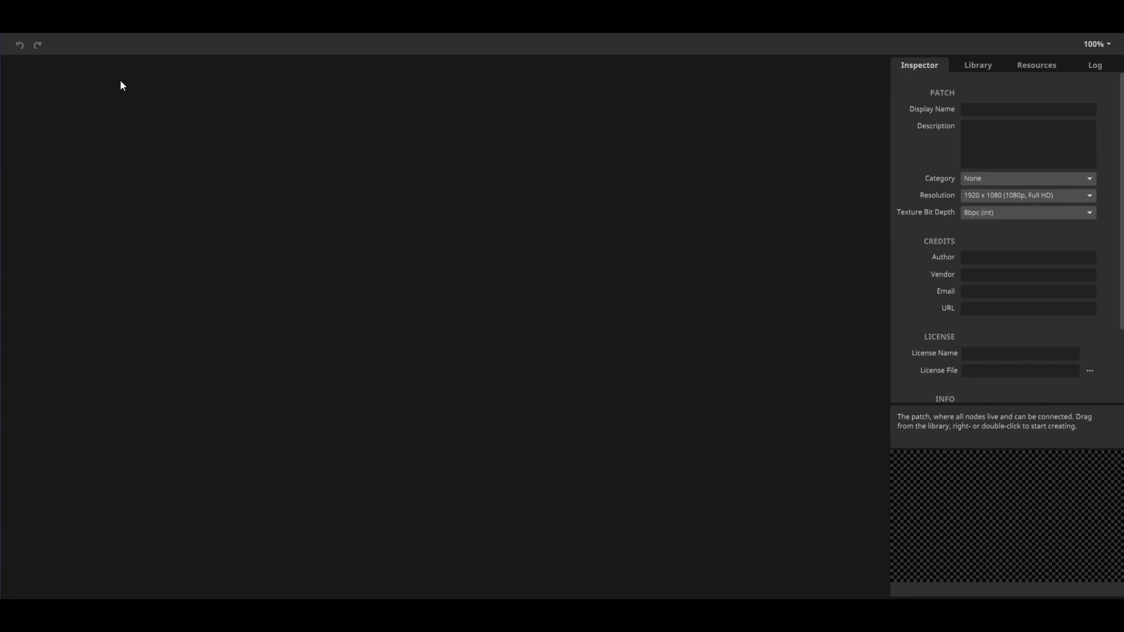
Open the Welcome to Wire window and look through the list of built-in tutorials
{"action": "left_click", "coordinate": [113, 34]}
{"action": "left_click", "coordinate": [146, 103]}
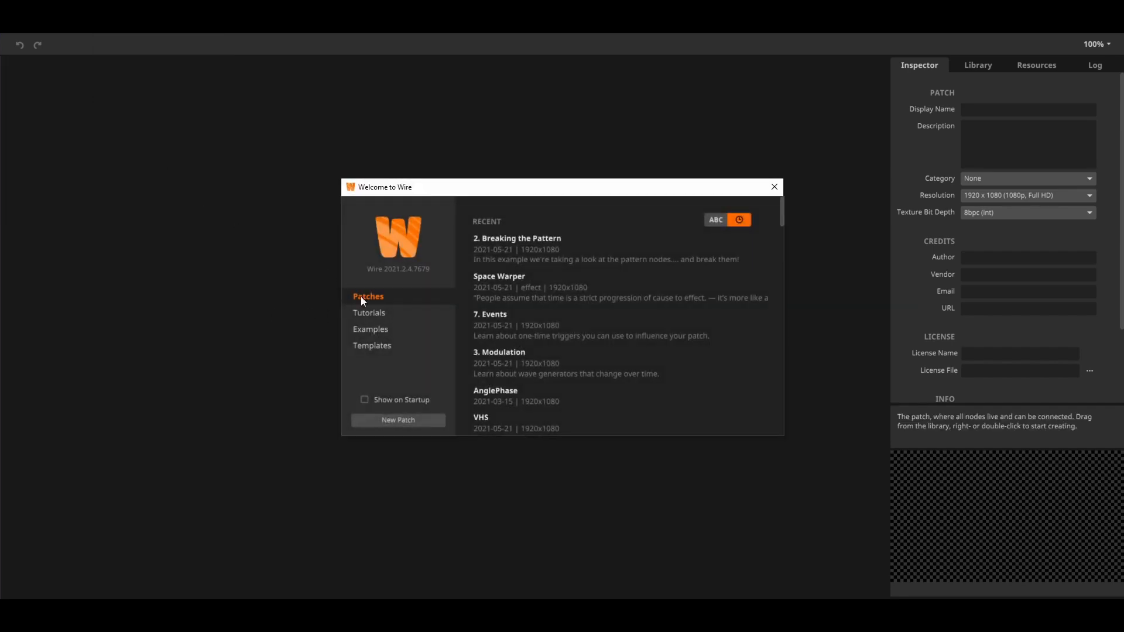
{"action": "left_click", "coordinate": [384, 316]}
{"action": "mouse_move", "coordinate": [776, 231]}
{"action": "left_mouse_down"}
{"action": "mouse_move", "coordinate": [781, 259]}
{"action": "mouse_move", "coordinate": [775, 239]}
{"action": "left_mouse_up"}
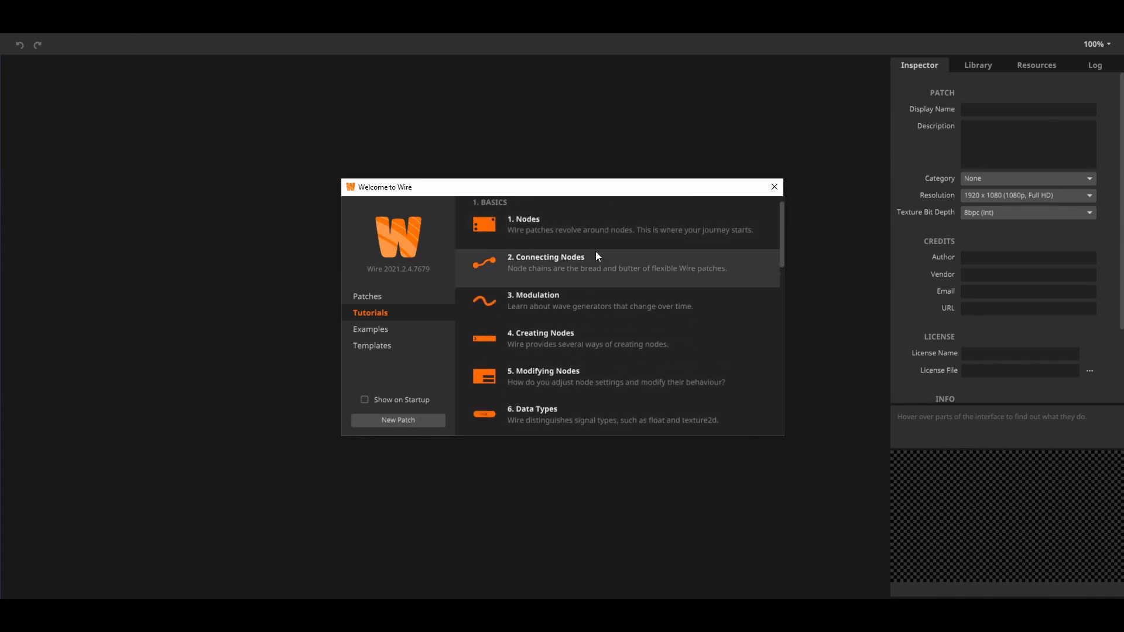
{"action": "scroll", "coordinate": [562, 386], "scroll_direction": "down", "scroll_amount": 1}
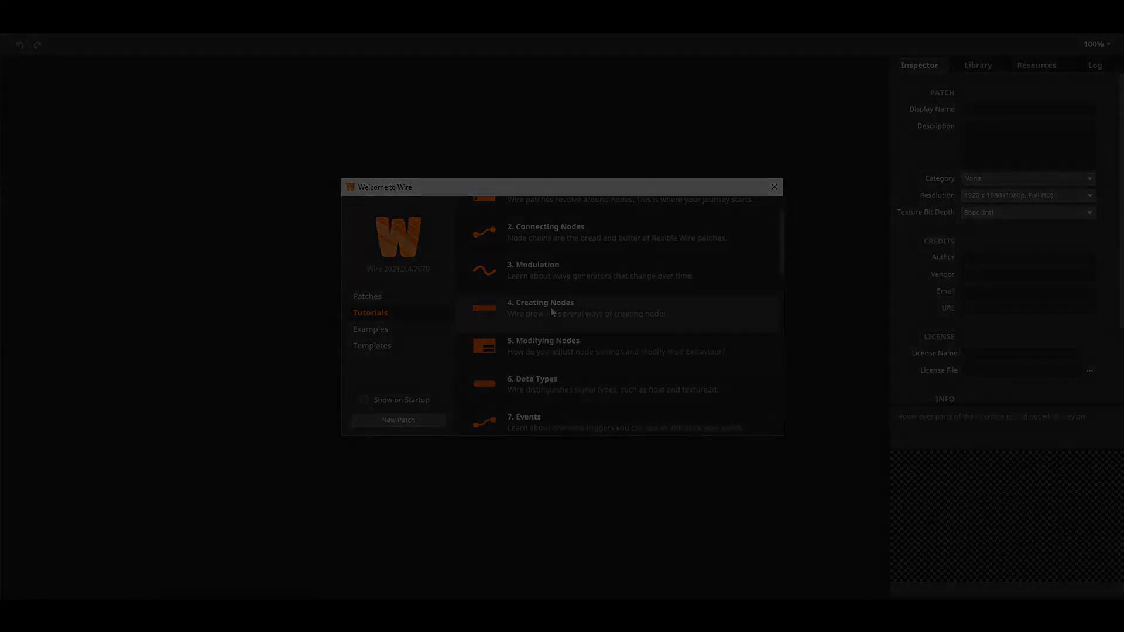